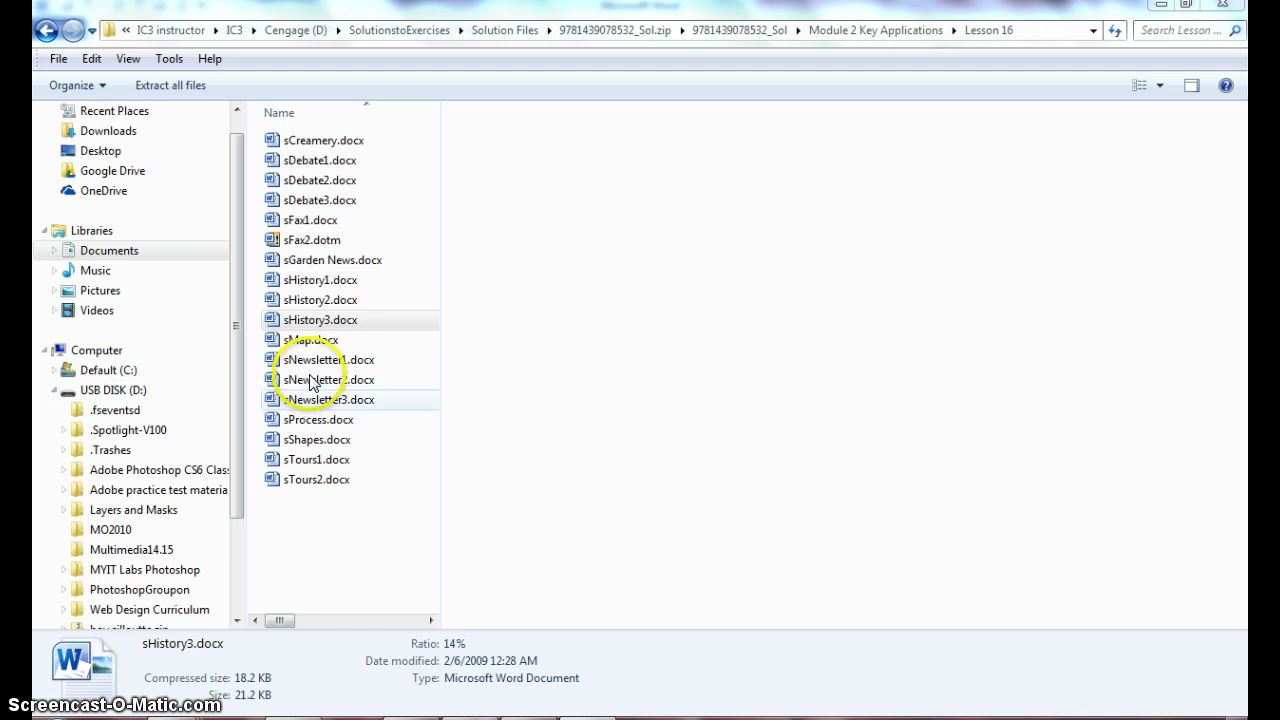
Open the document sHistory3.docx from the Lesson 16 folder
left_click(322, 321)
double_click(323, 325)
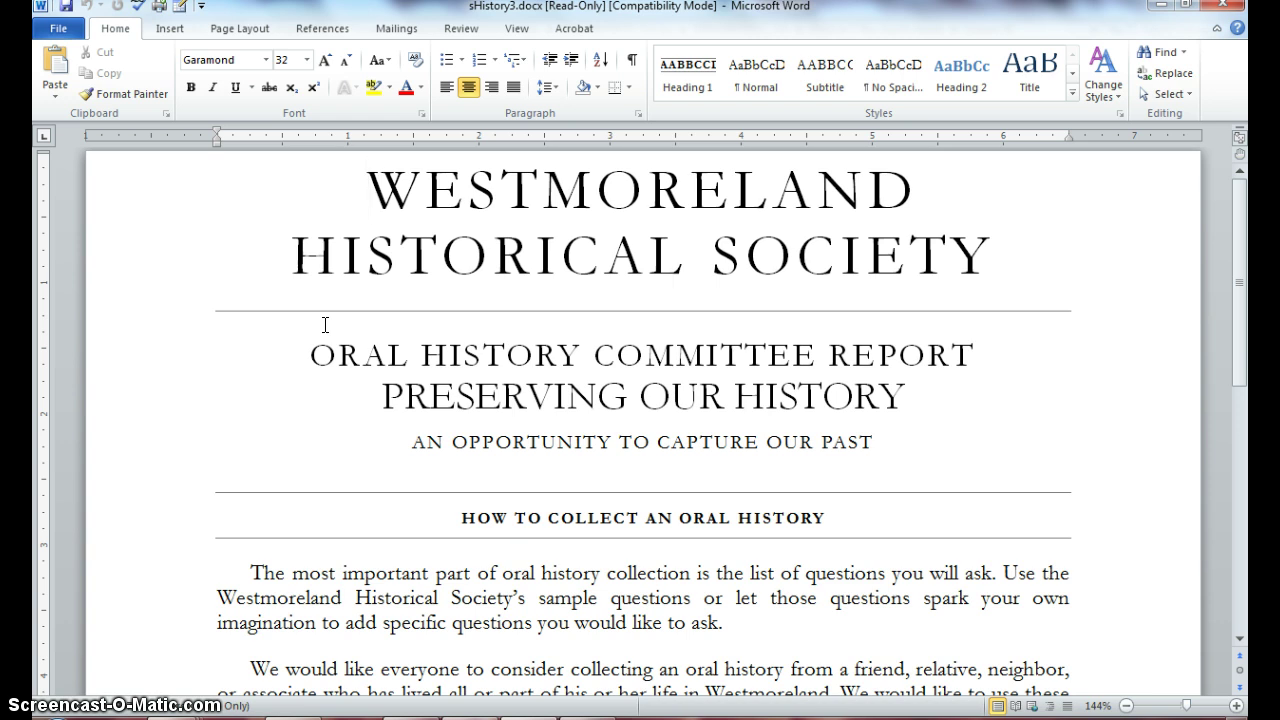
left_click(319, 324)
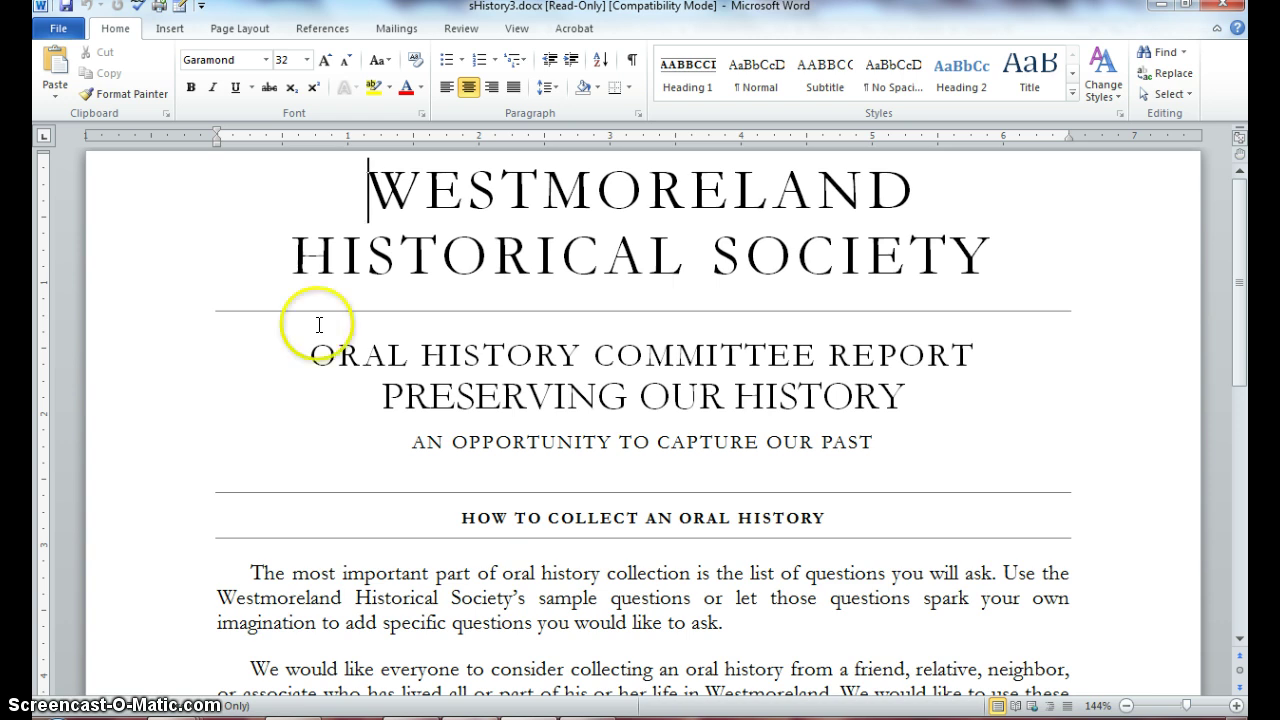
Save the document as sHistory4 in the Lesson 16 folder, replacing the existing file and accepting conversion to the new Word format
left_click(61, 28)
left_click(75, 86)
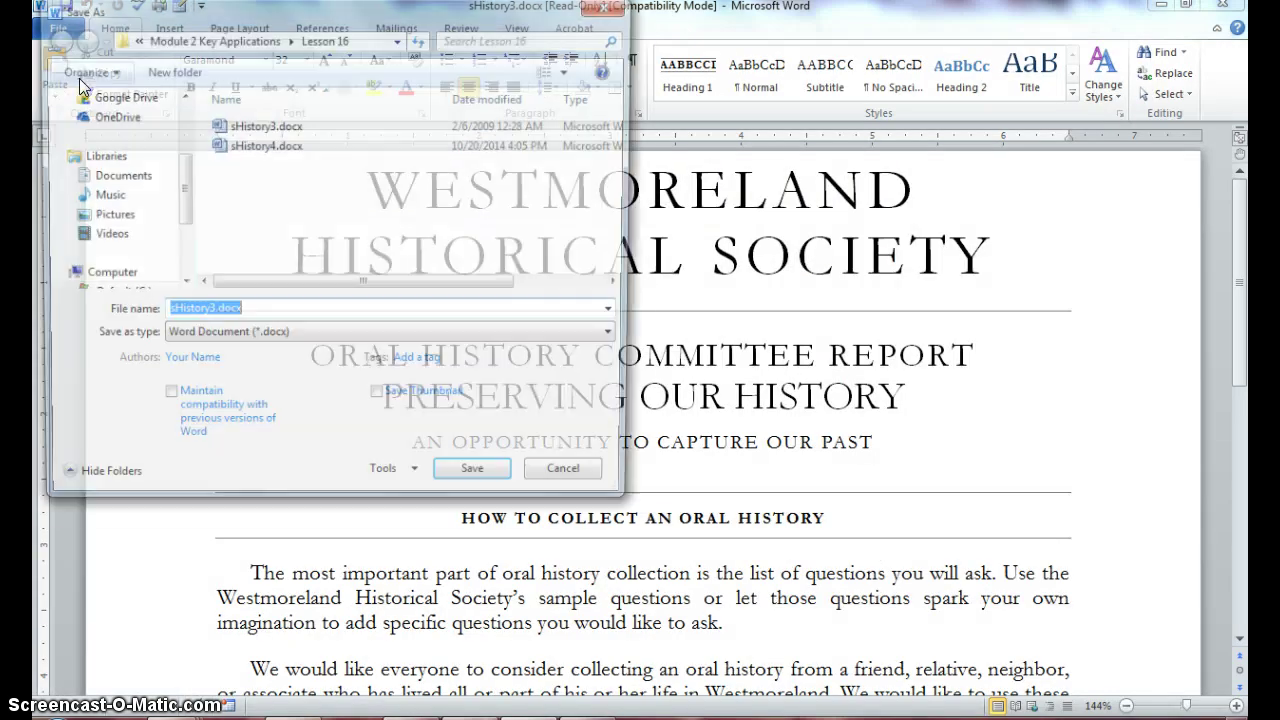
key("BackSpace")
key("BackSpace")
key("BackSpace")
key("BackSpace")
key("BackSpace")
key("BackSpace")
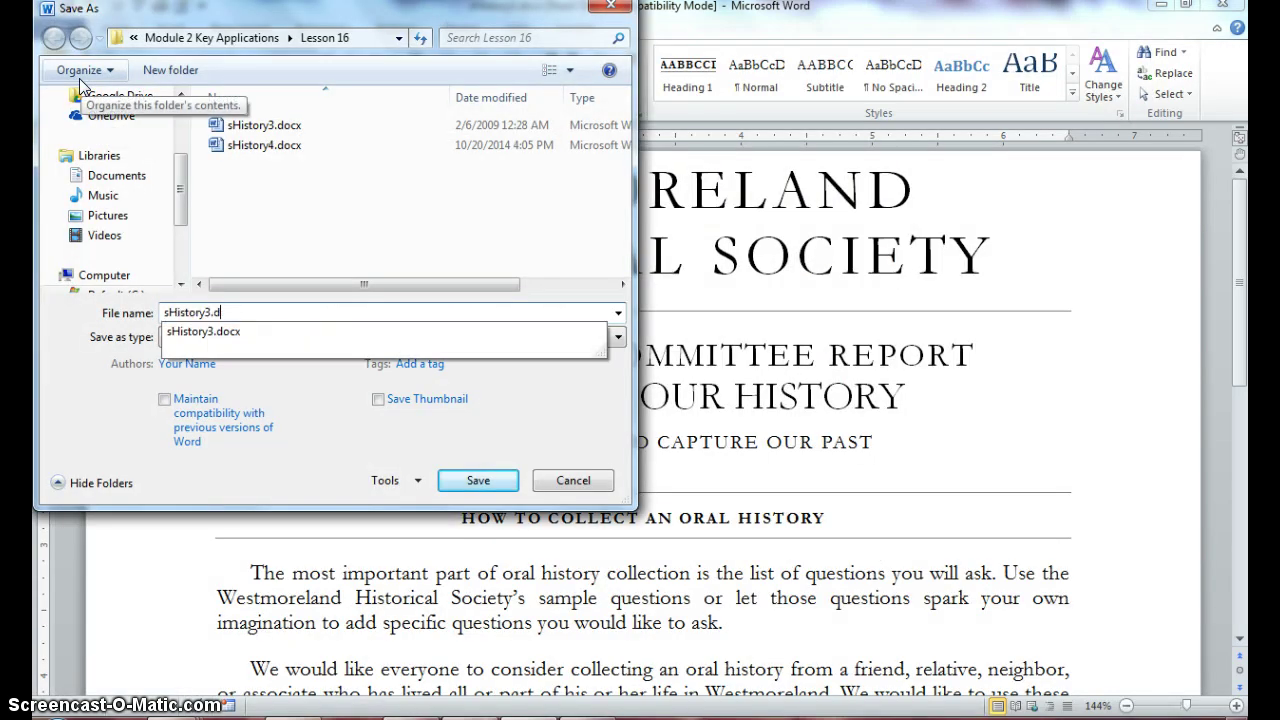
type("4")
key("Return")
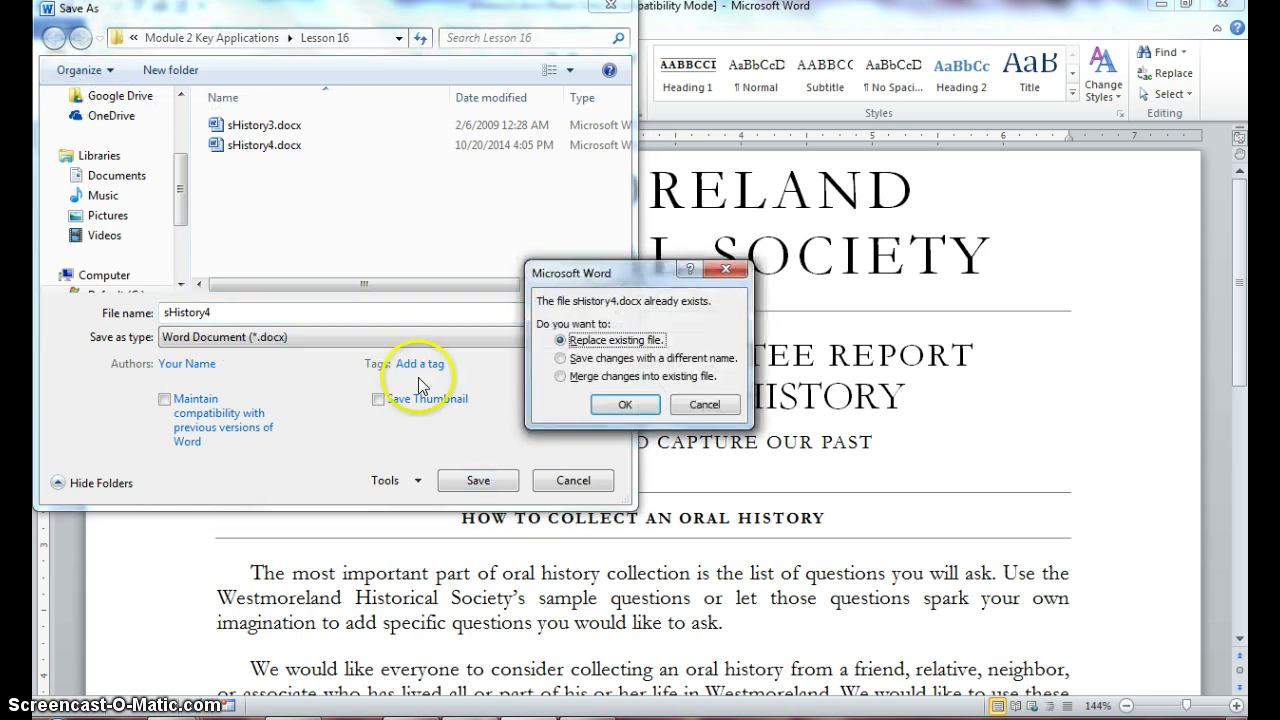
left_click(624, 404)
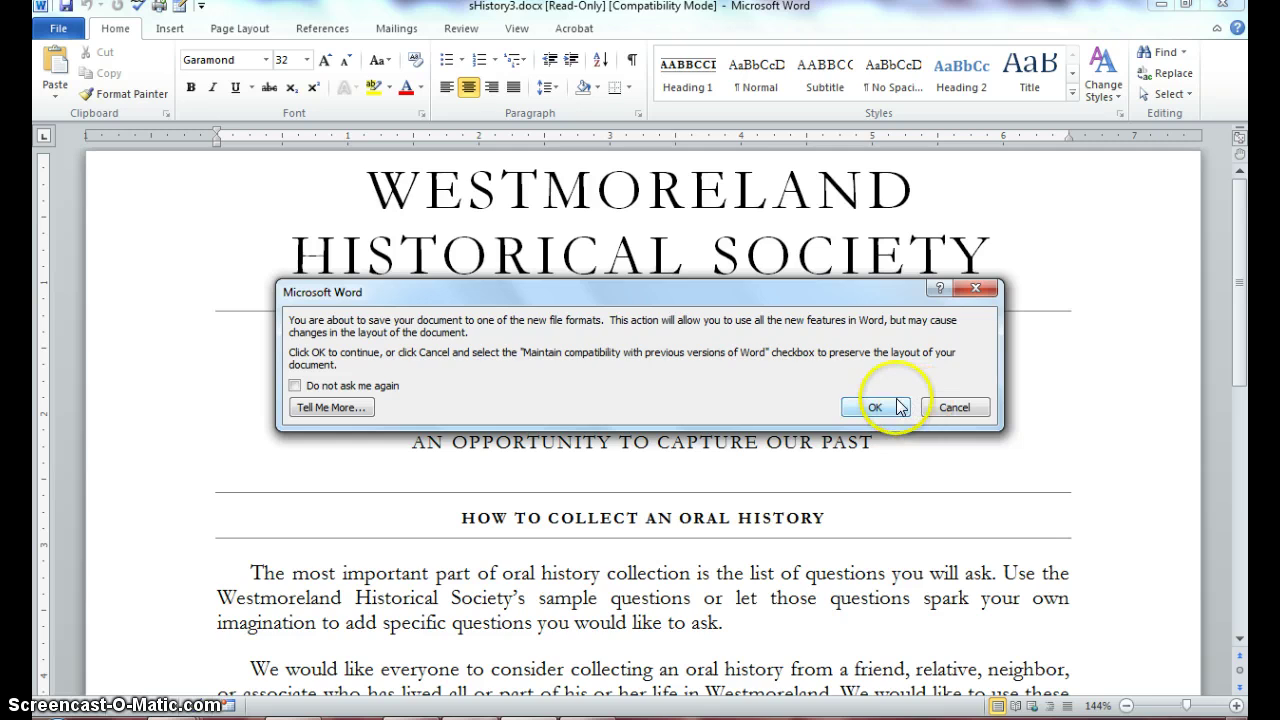
left_click(875, 407)
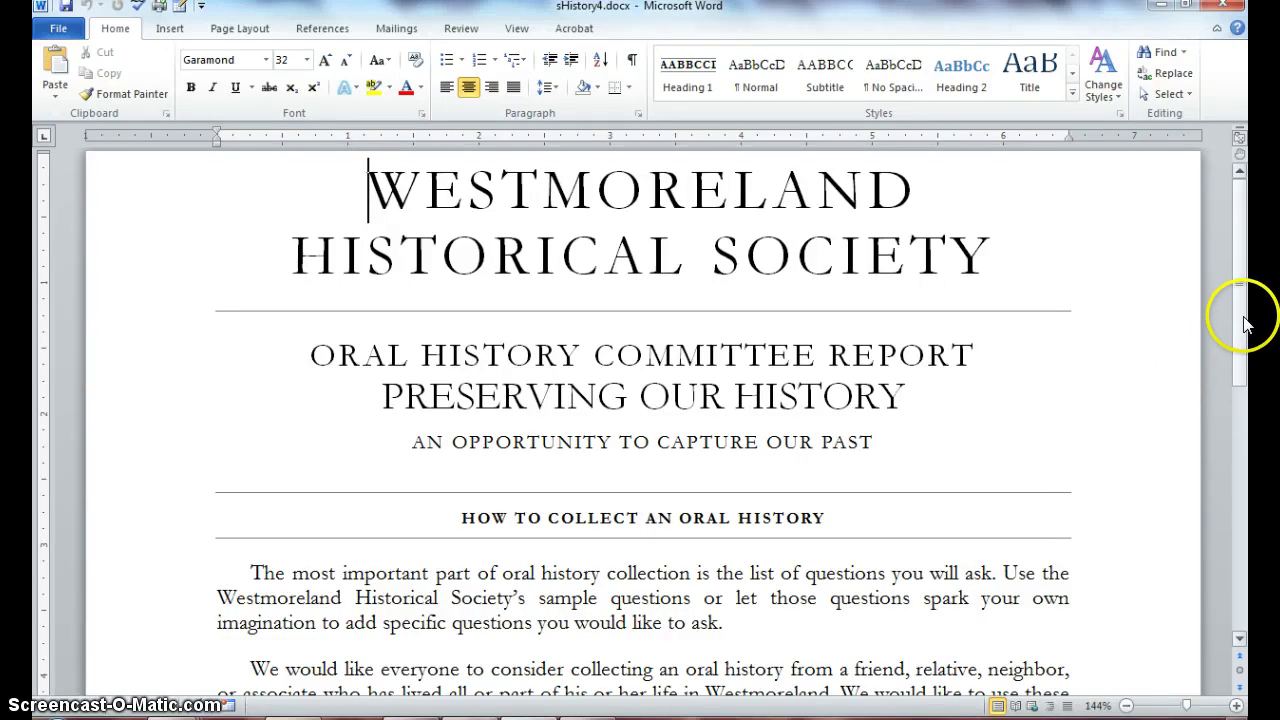
Add the text "Upcoming Events" in the blank area just above the "Date posted" line
left_click_drag(1245, 314, 1246, 437)
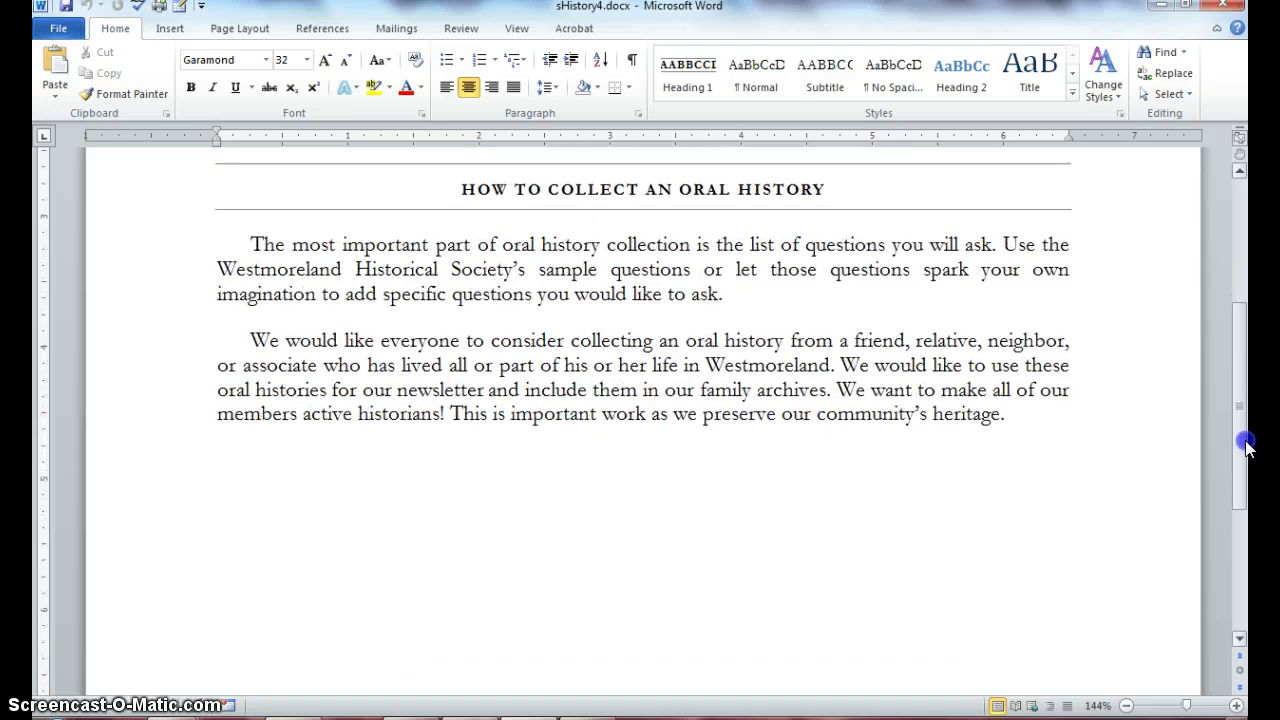
left_click(230, 514)
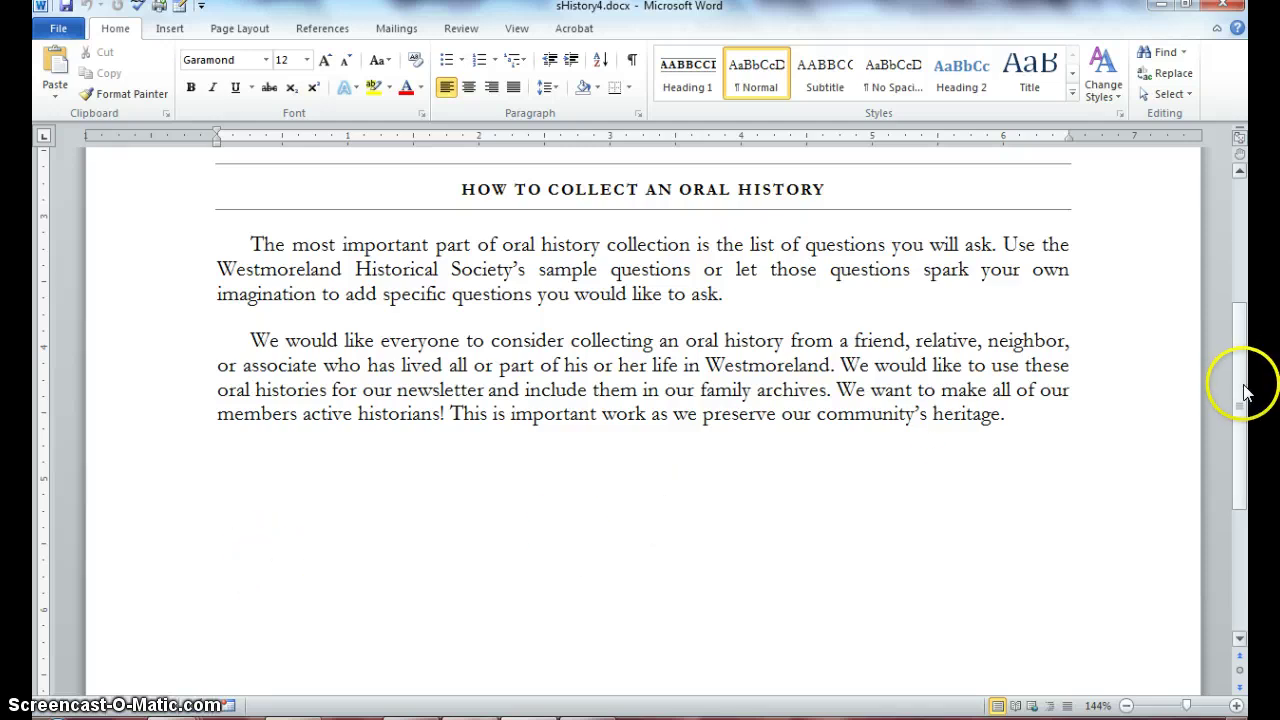
left_click_drag(1243, 380, 1245, 502)
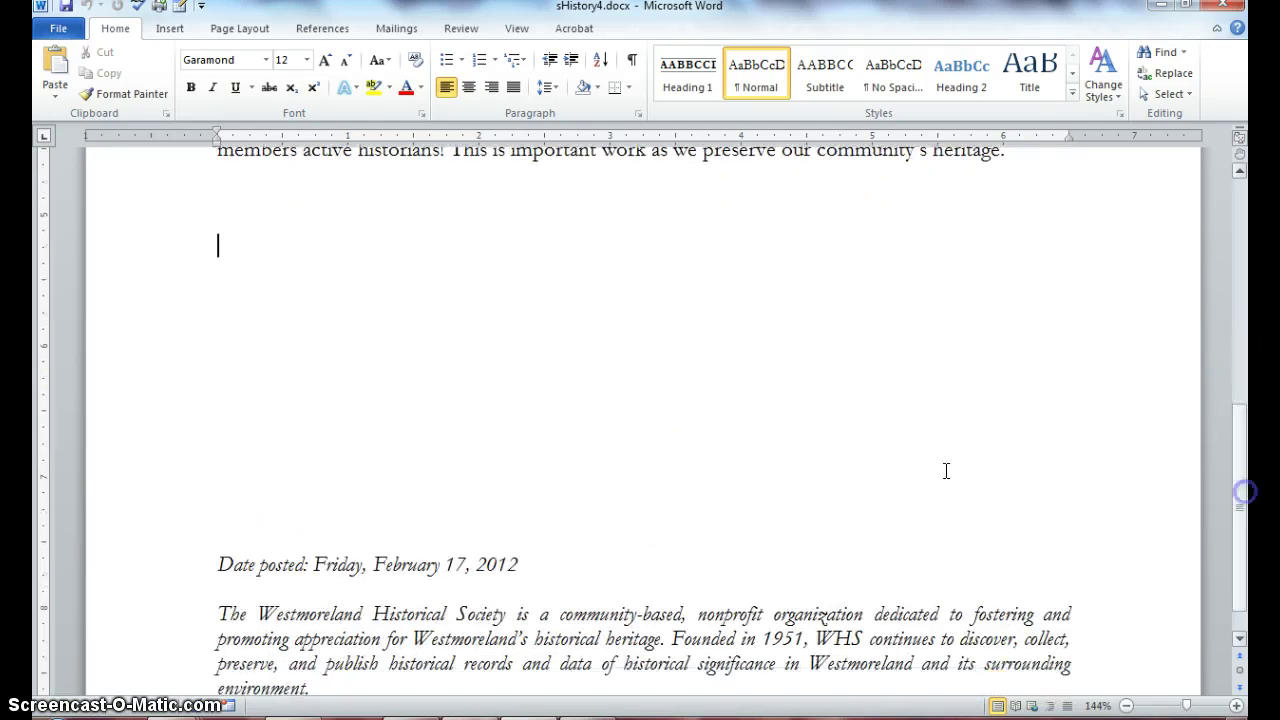
left_click(215, 500)
type("U")
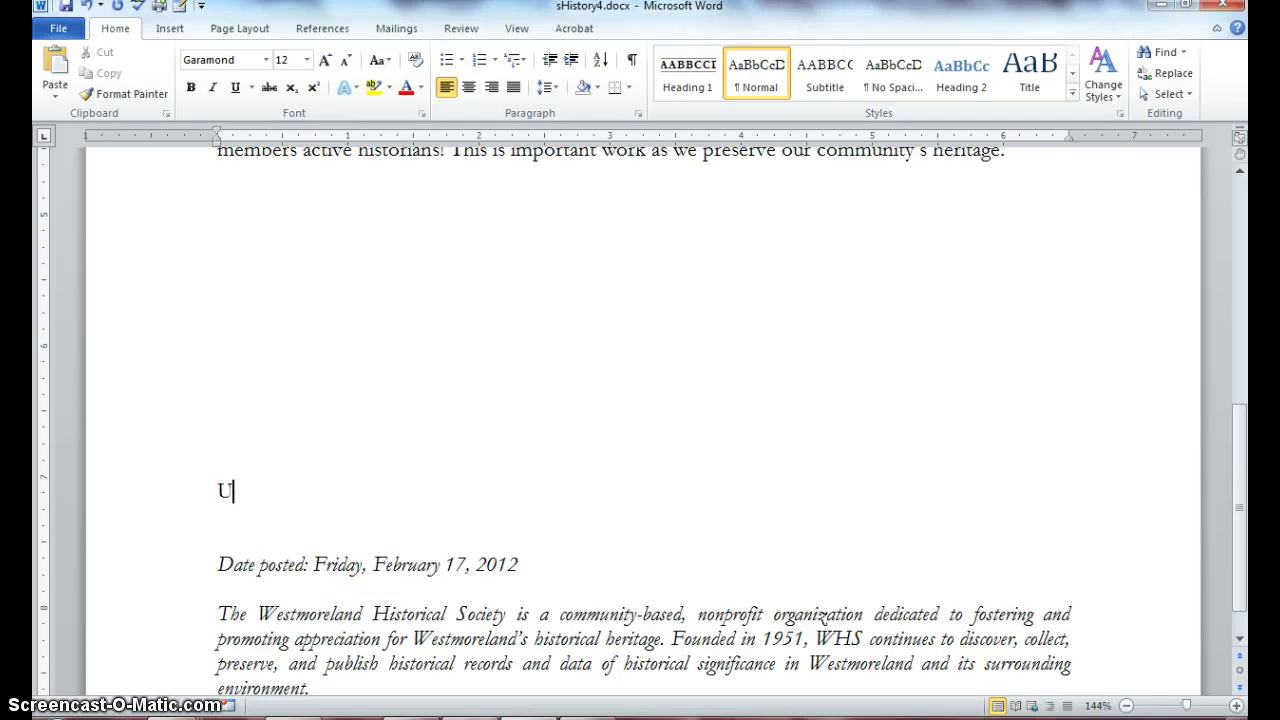
type("pcoming Even")
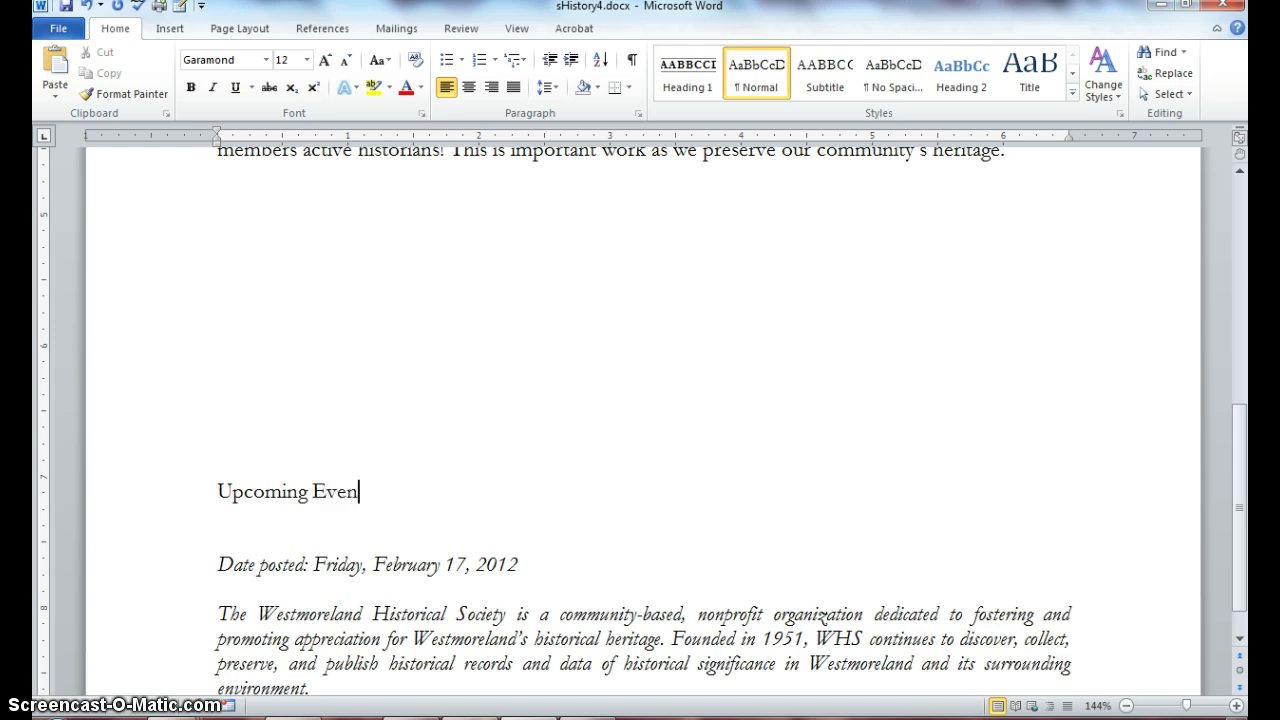
type("ts")
Set up a hyperlink on the "Upcoming Events" text that targets the existing file sHistory3.docx
left_click(212, 491)
left_click_drag(213, 491, 374, 497)
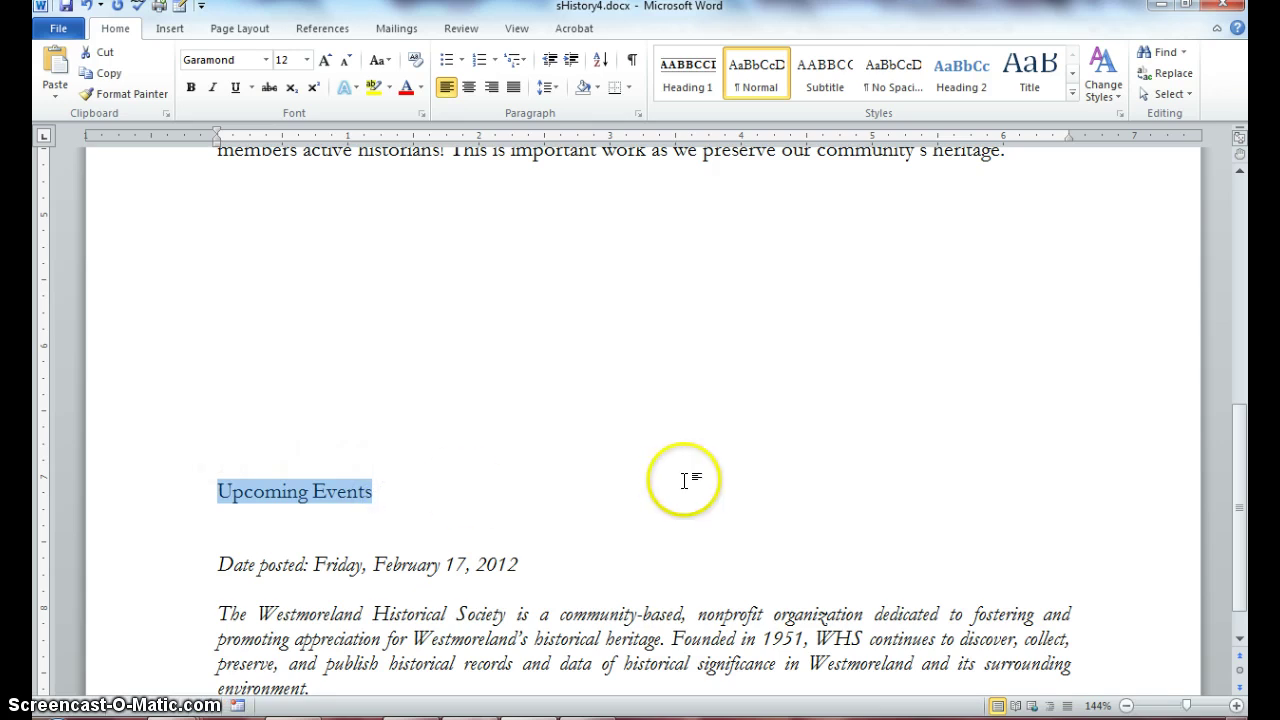
left_click_drag(1238, 517, 1235, 466)
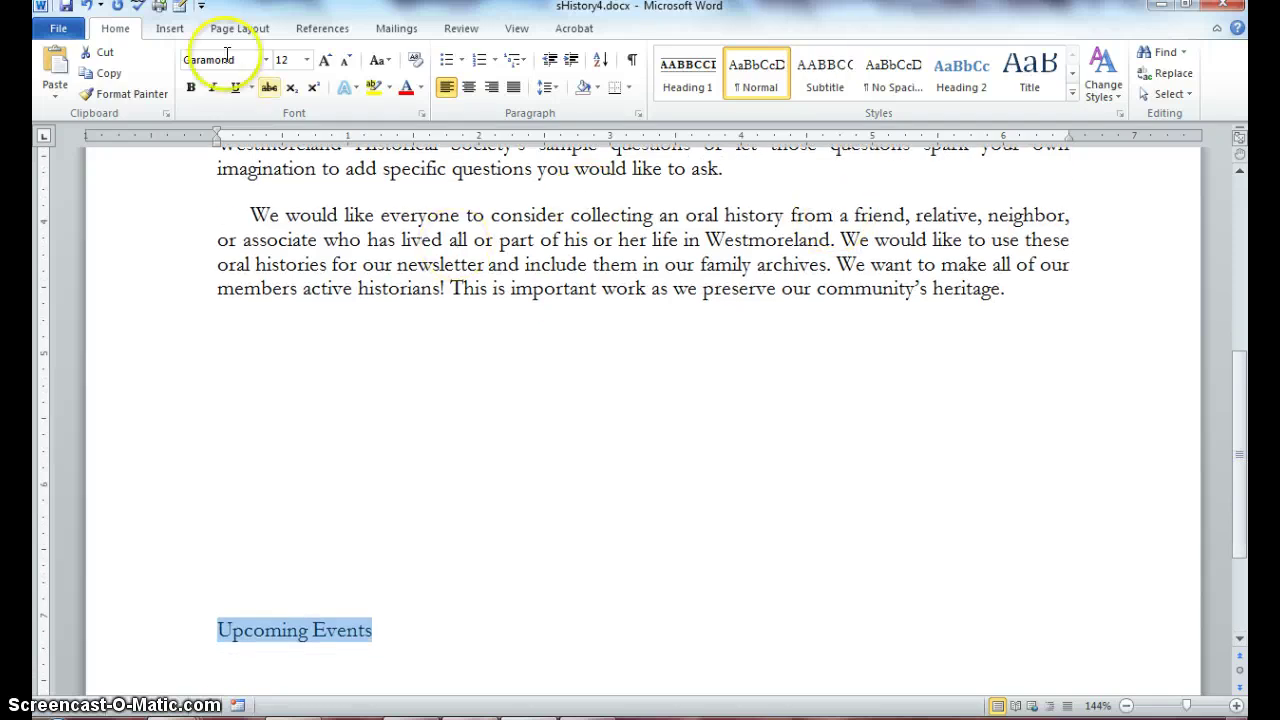
left_click(168, 32)
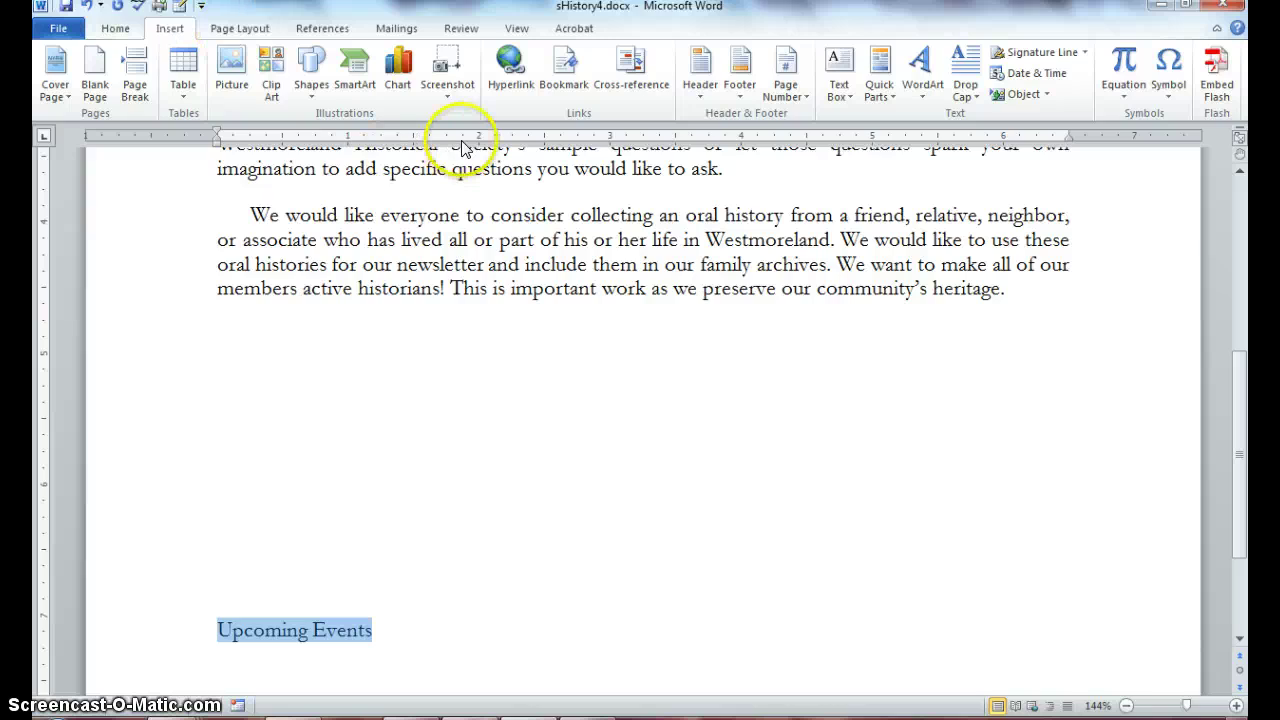
left_click(510, 78)
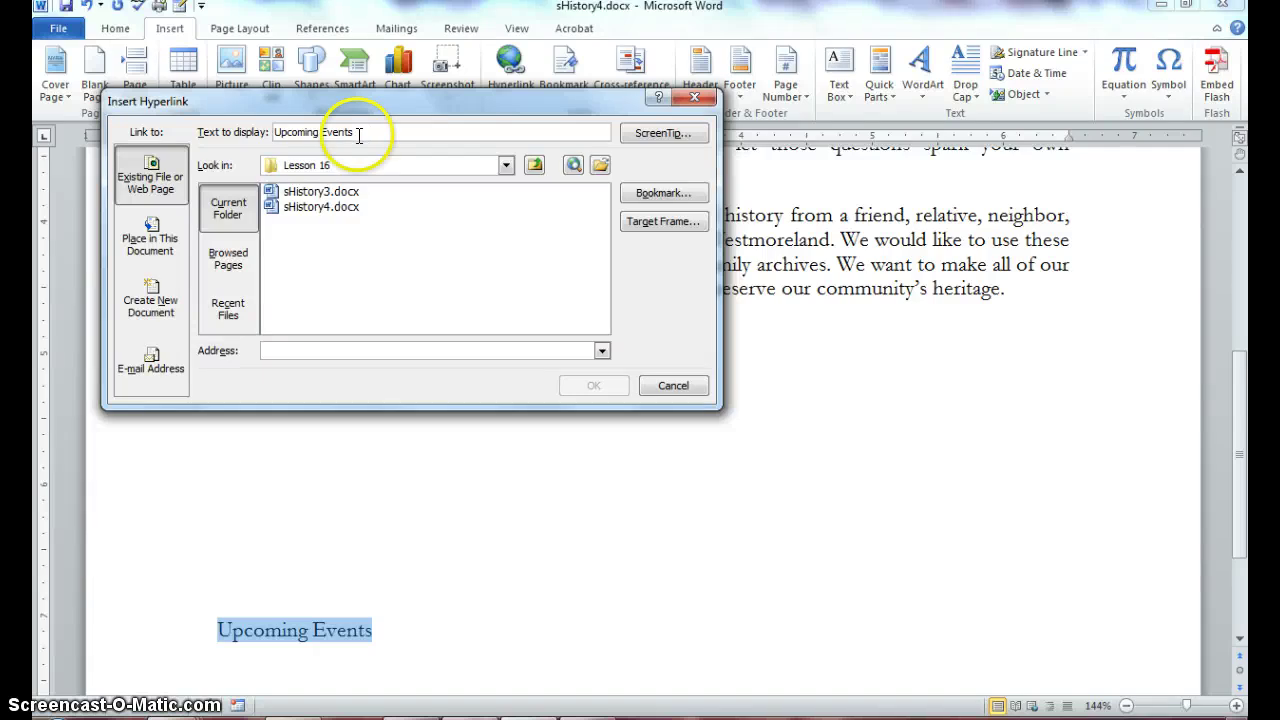
left_click(157, 190)
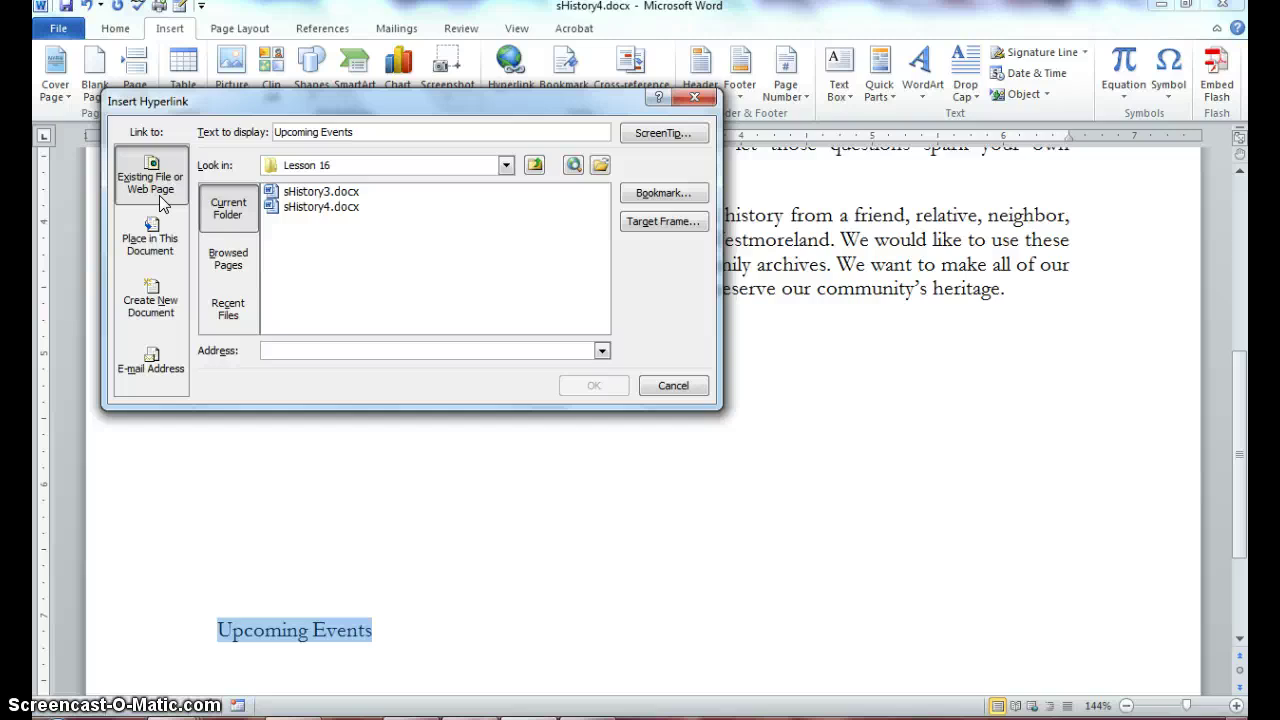
left_click(316, 193)
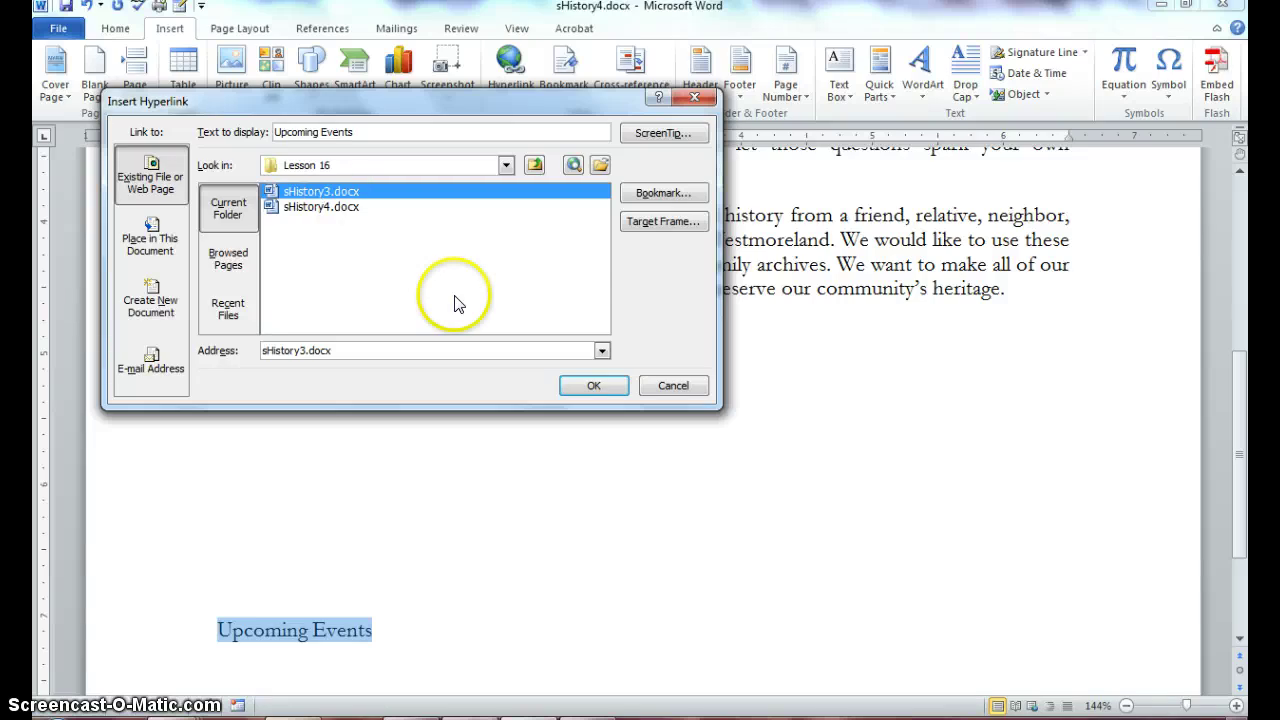
Give the hyperlink the ScreenTip "Click here for more dates and times" and insert it
left_click(670, 140)
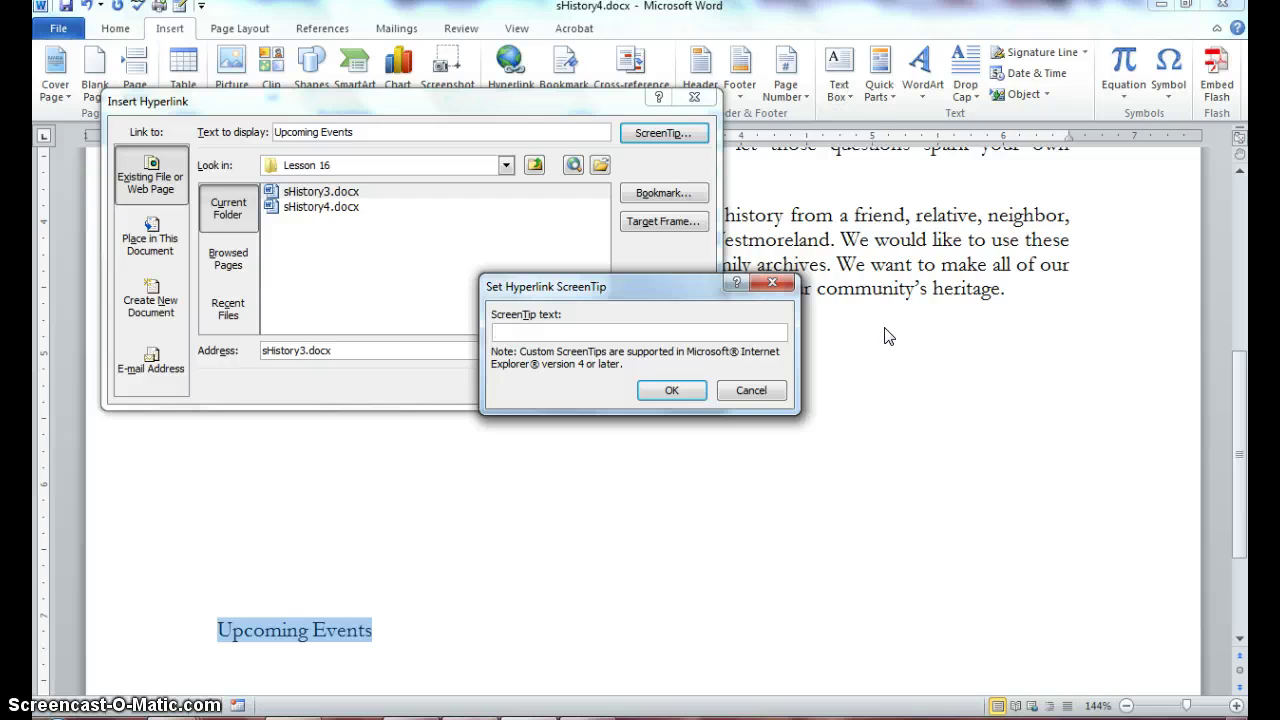
type("ick here for more dates and times")
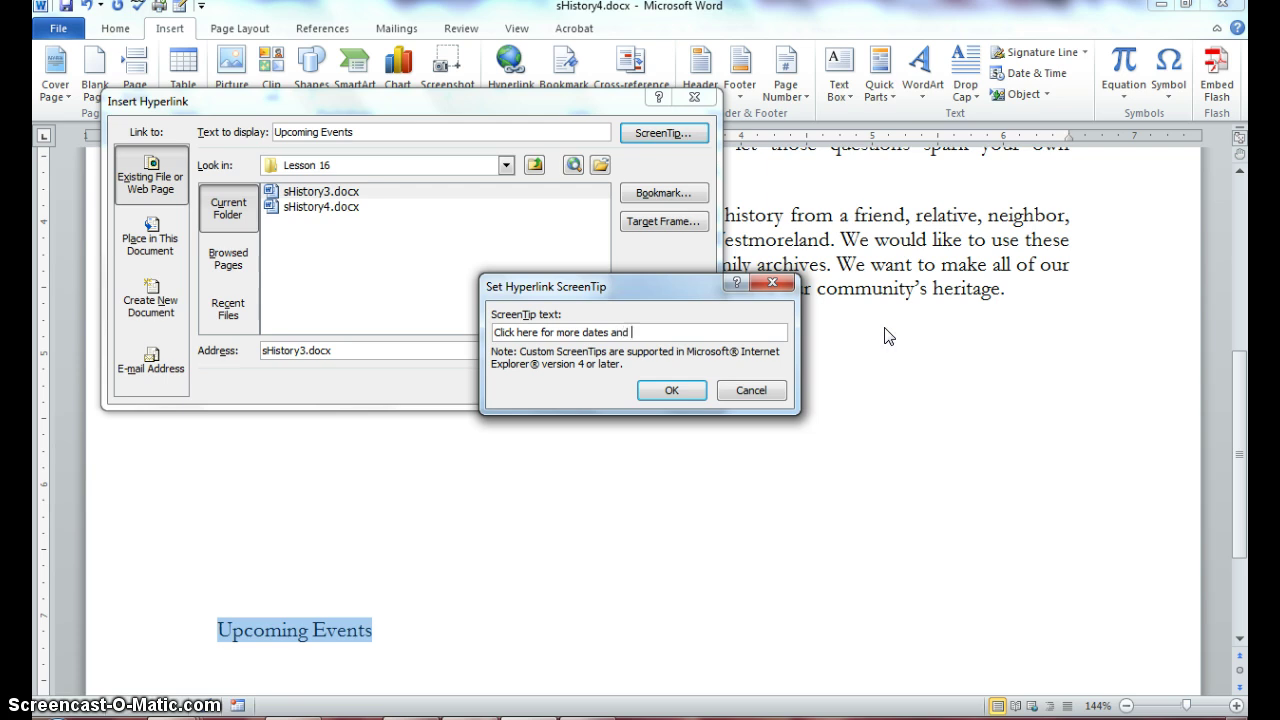
left_click(671, 391)
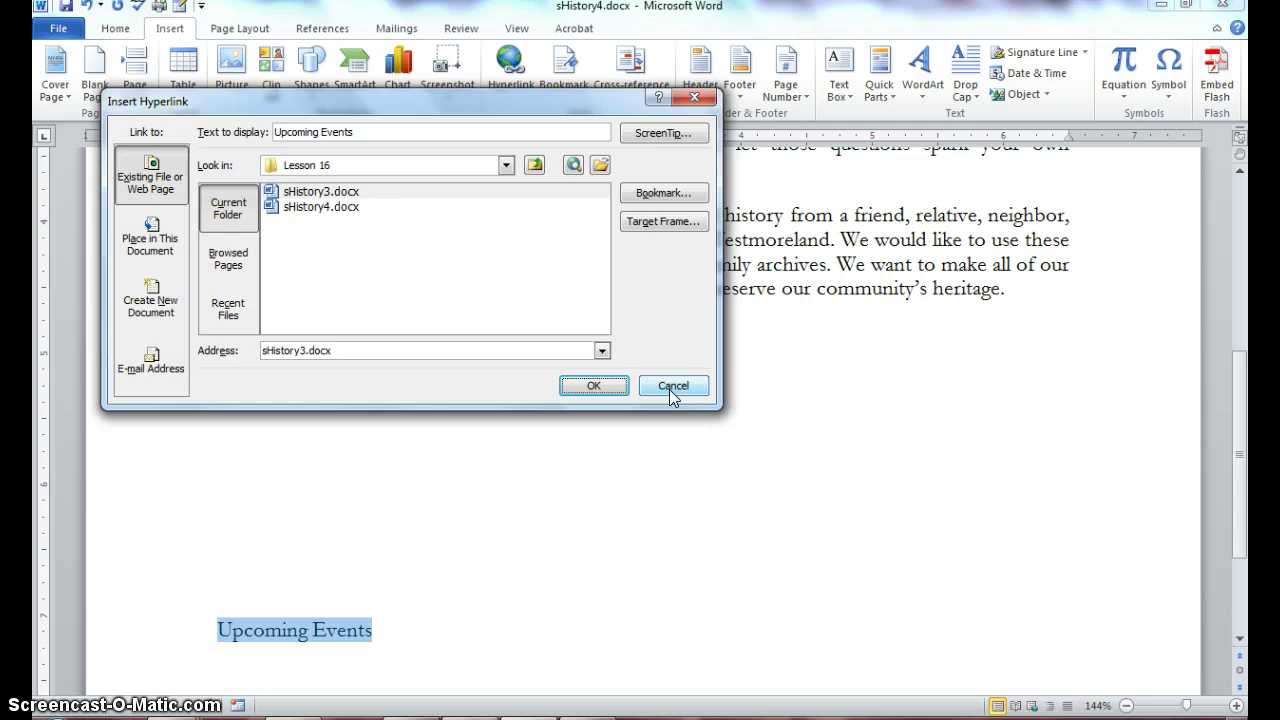
left_click(597, 387)
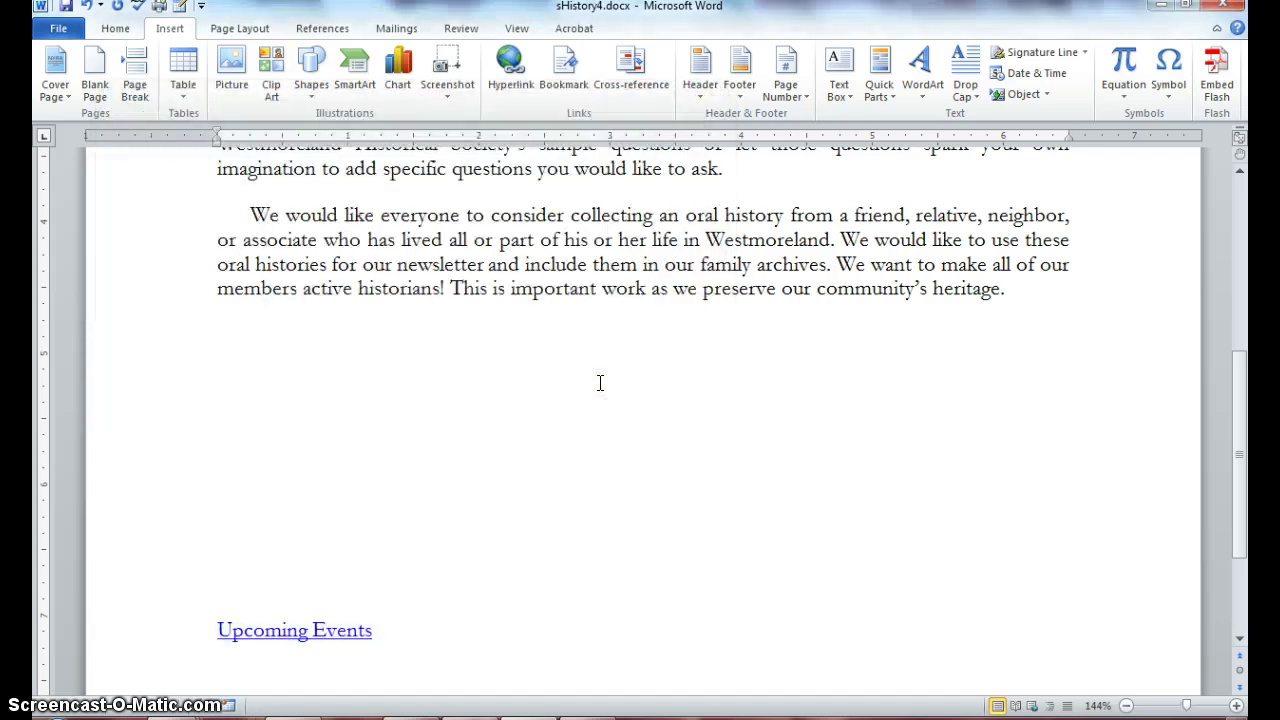
Test the "Upcoming Events" link by opening sHistory3.docx through it, and return to sHistory4.docx
left_click(489, 480)
left_click(304, 636, "ctrl")
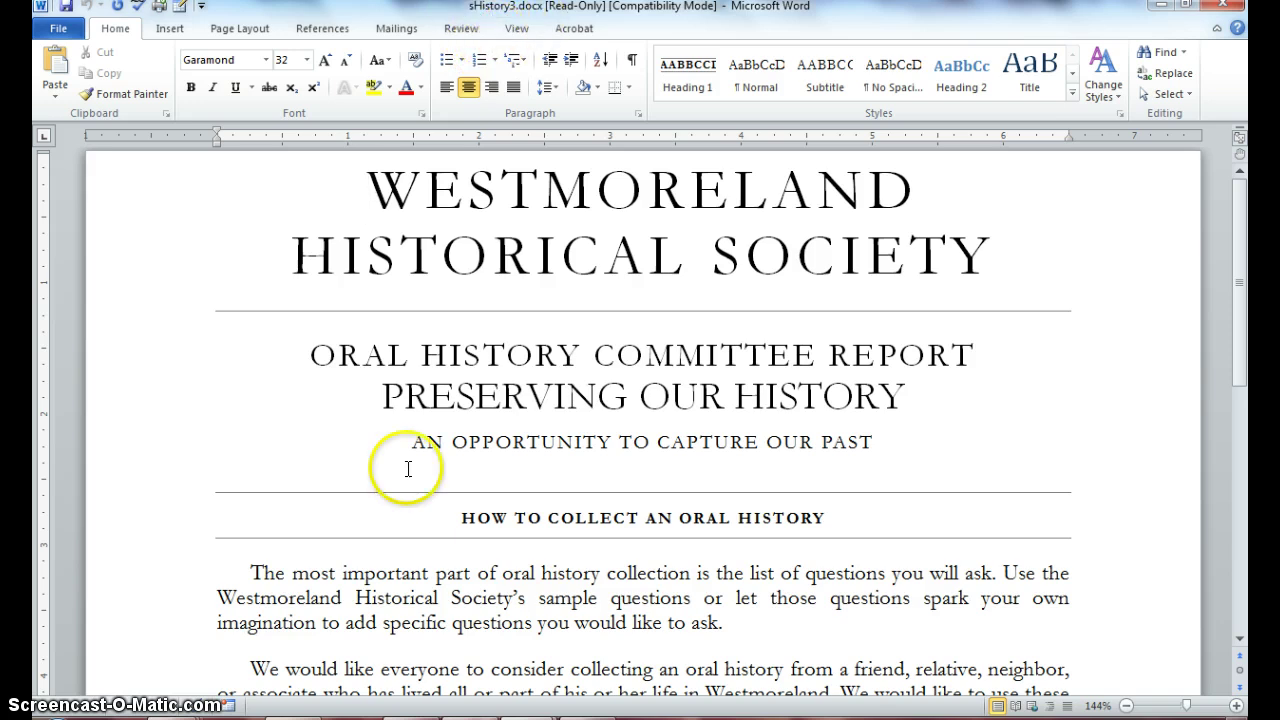
mouse_move(505, 714)
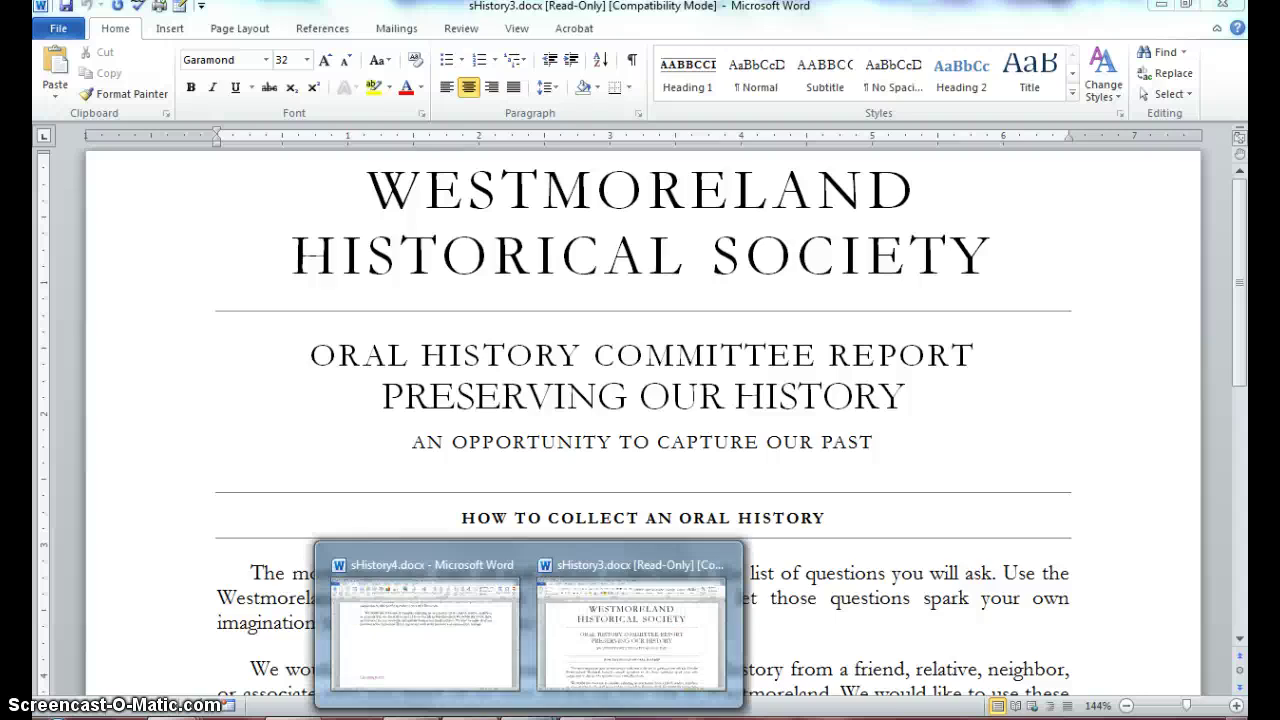
mouse_move(418, 642)
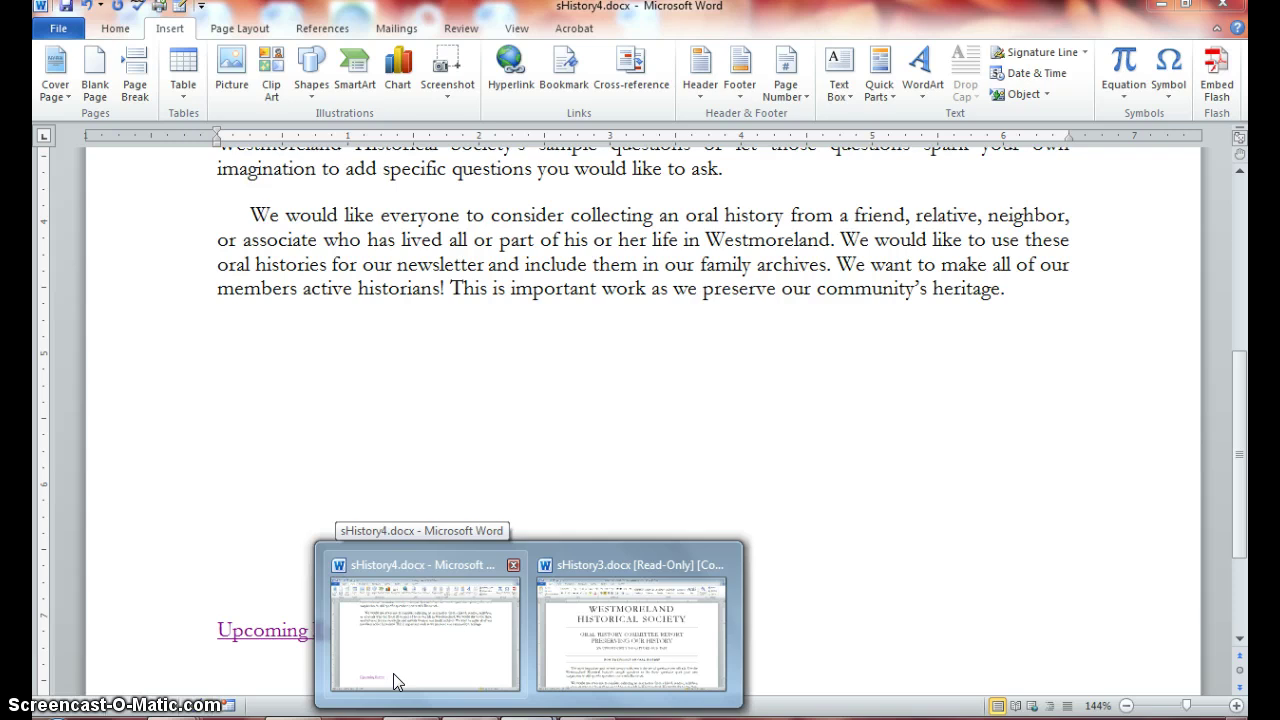
left_click(578, 672)
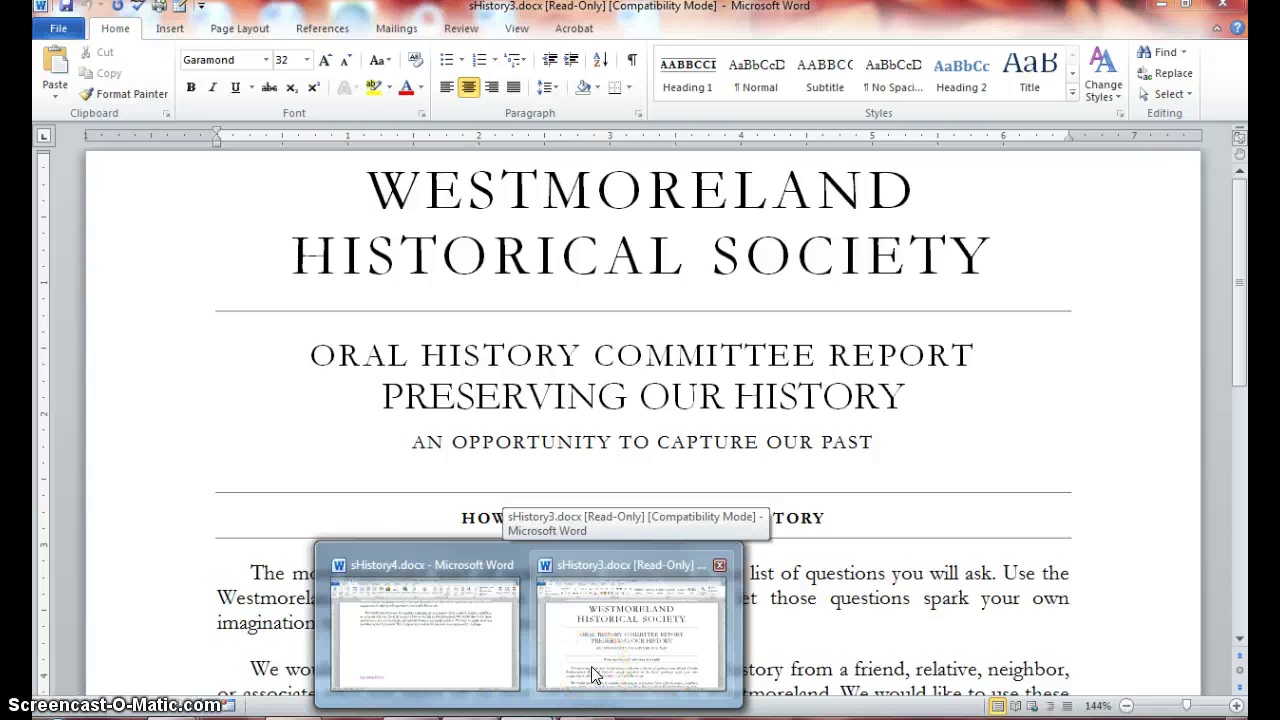
left_click(286, 488)
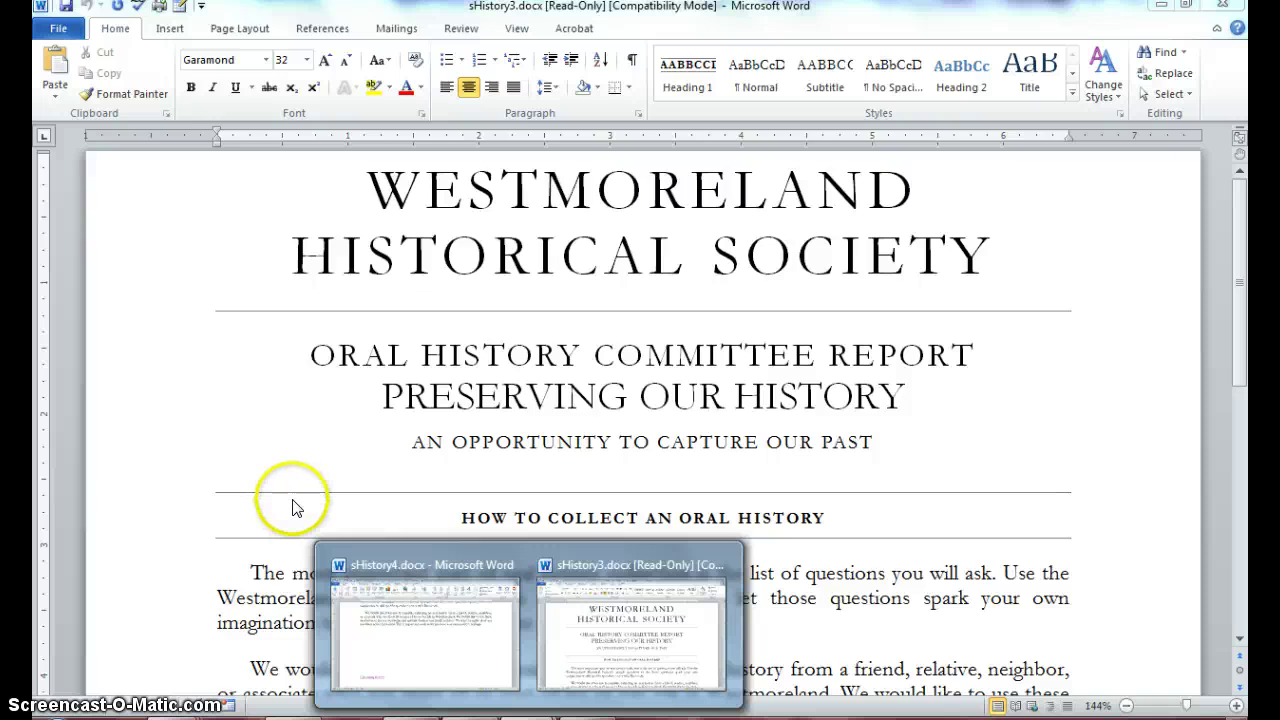
left_click(313, 512)
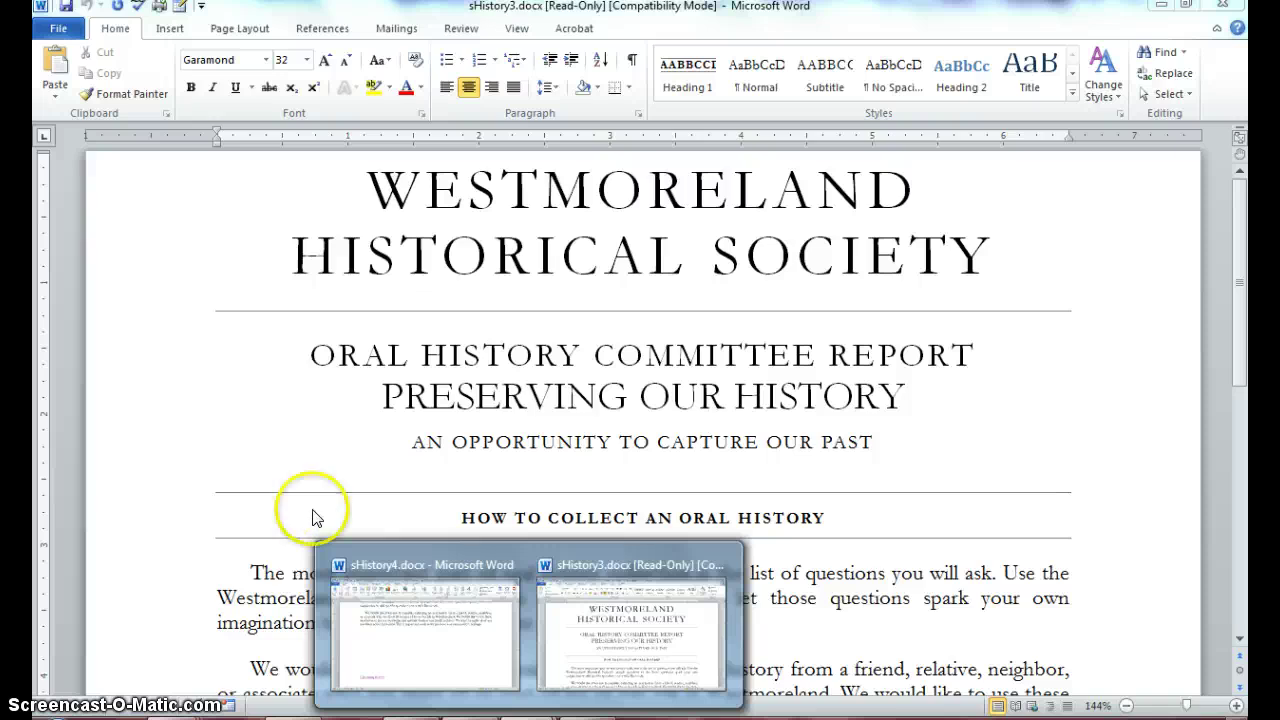
left_click(385, 668)
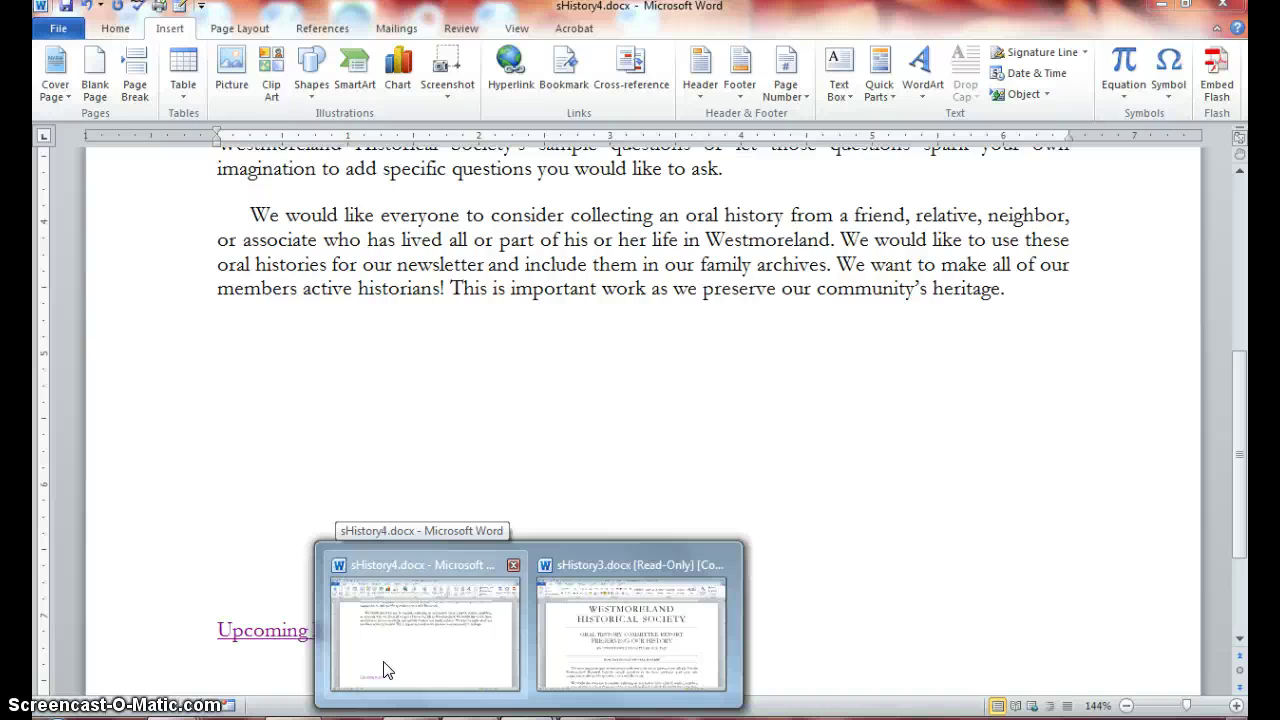
left_click(713, 688)
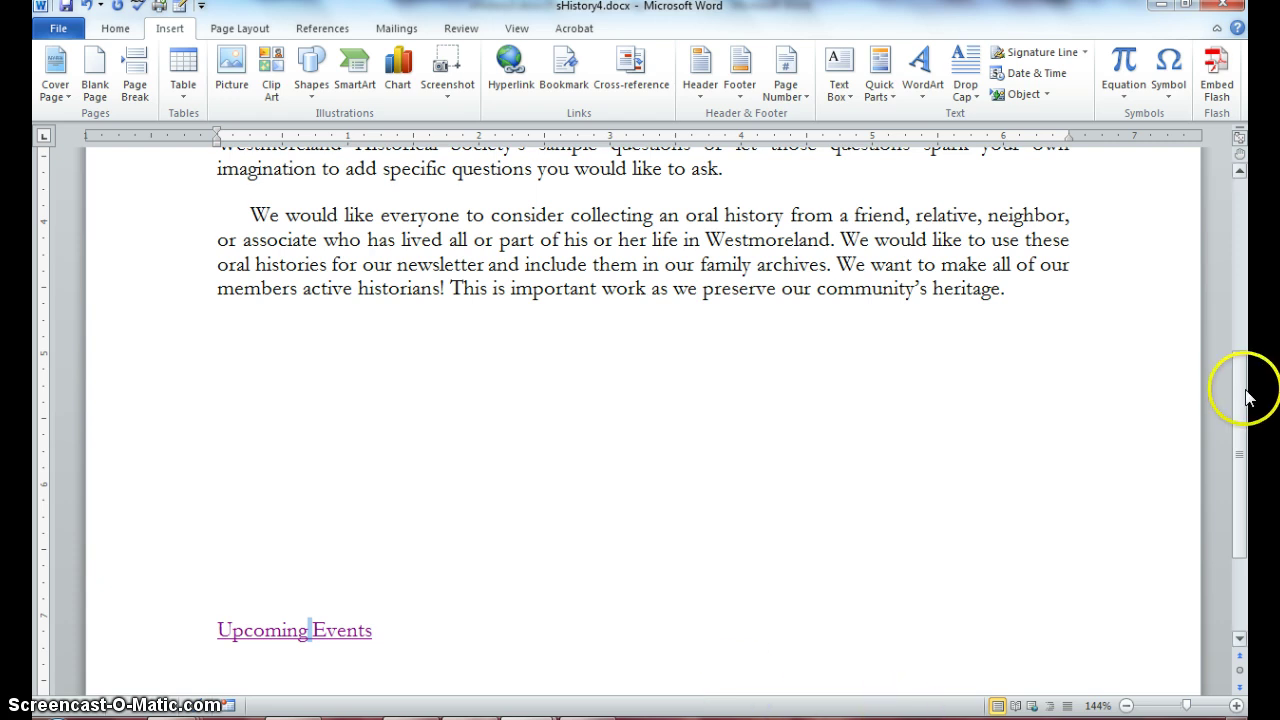
left_click_drag(1238, 400, 1245, 505)
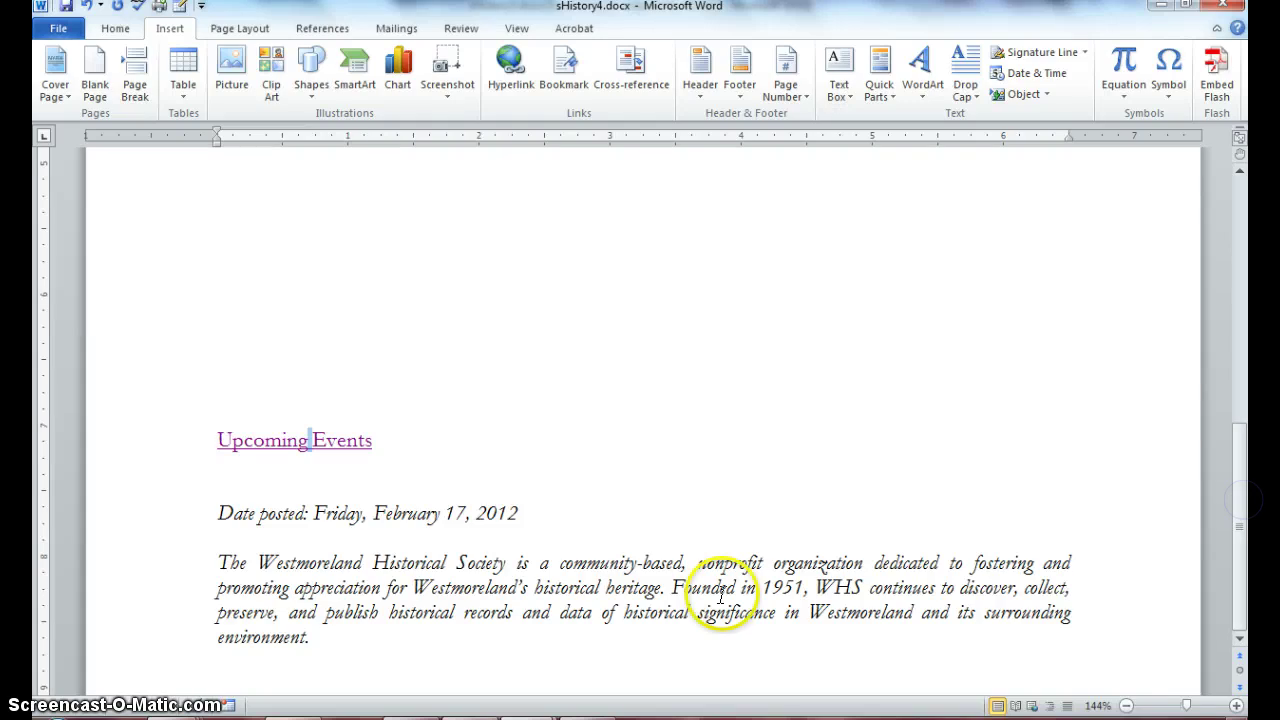
left_click(337, 637)
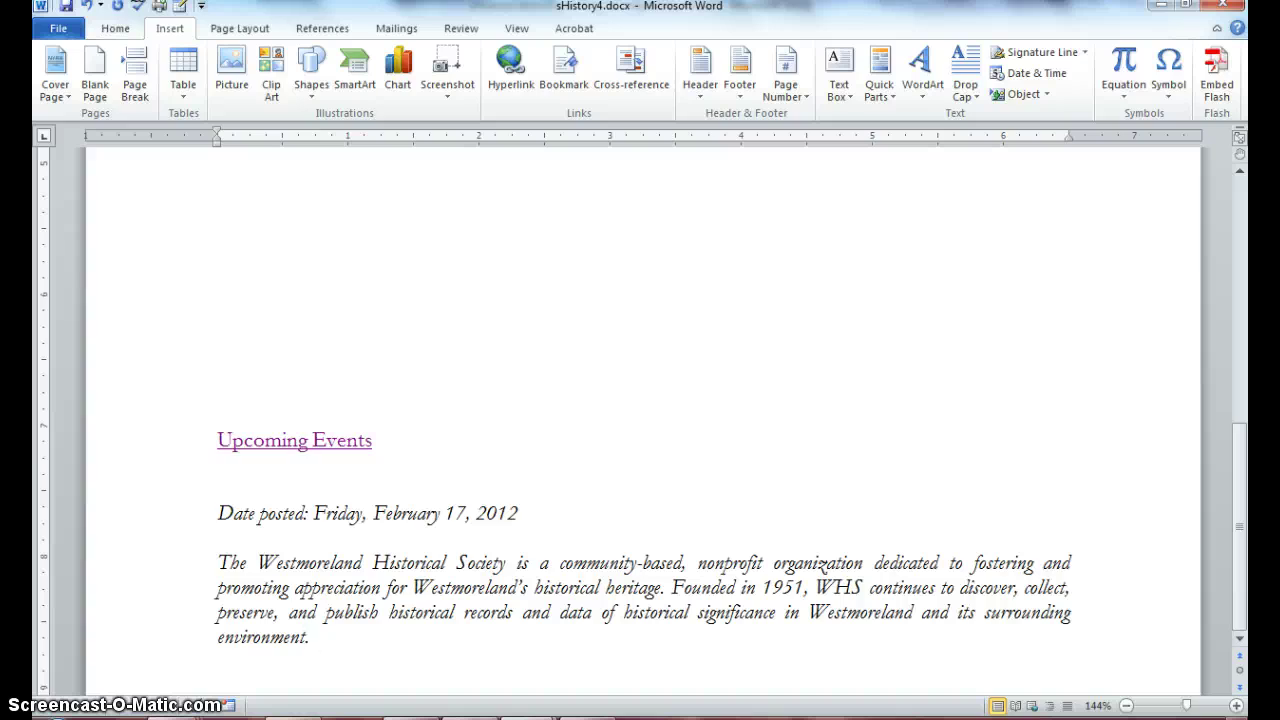
type("www.westmore")
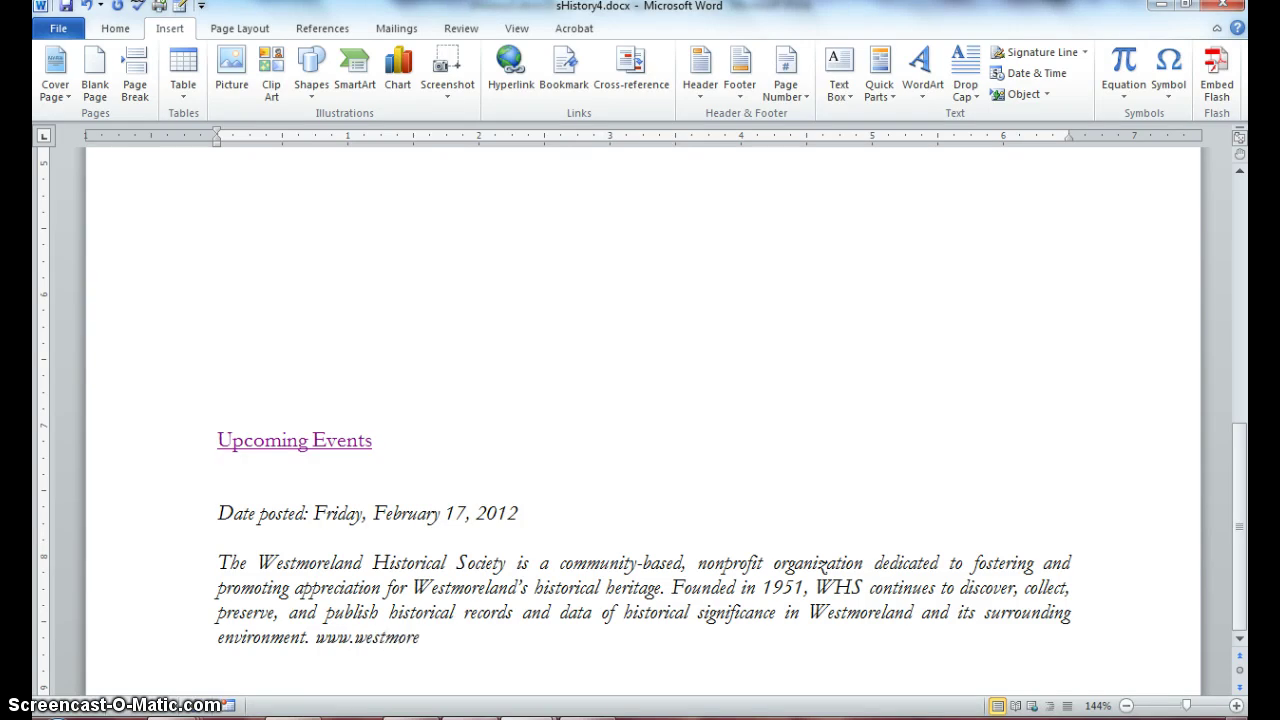
type("landhistory.org")
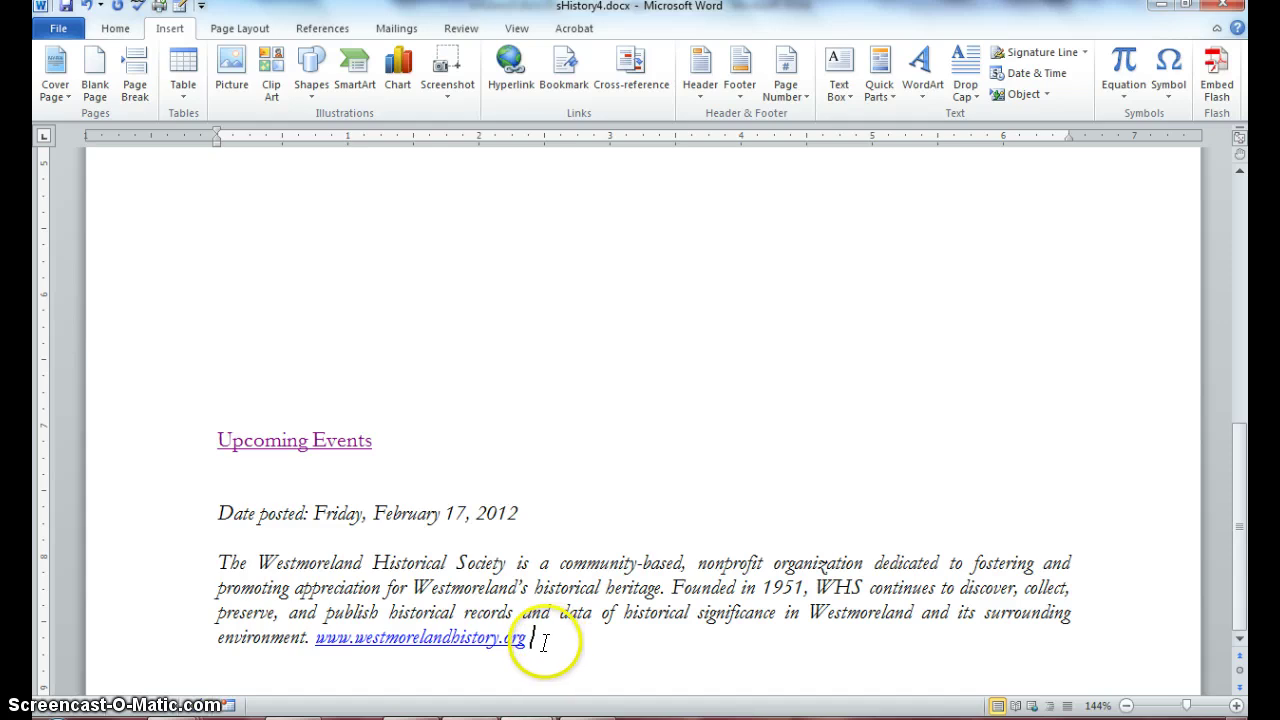
left_click(443, 637, "ctrl")
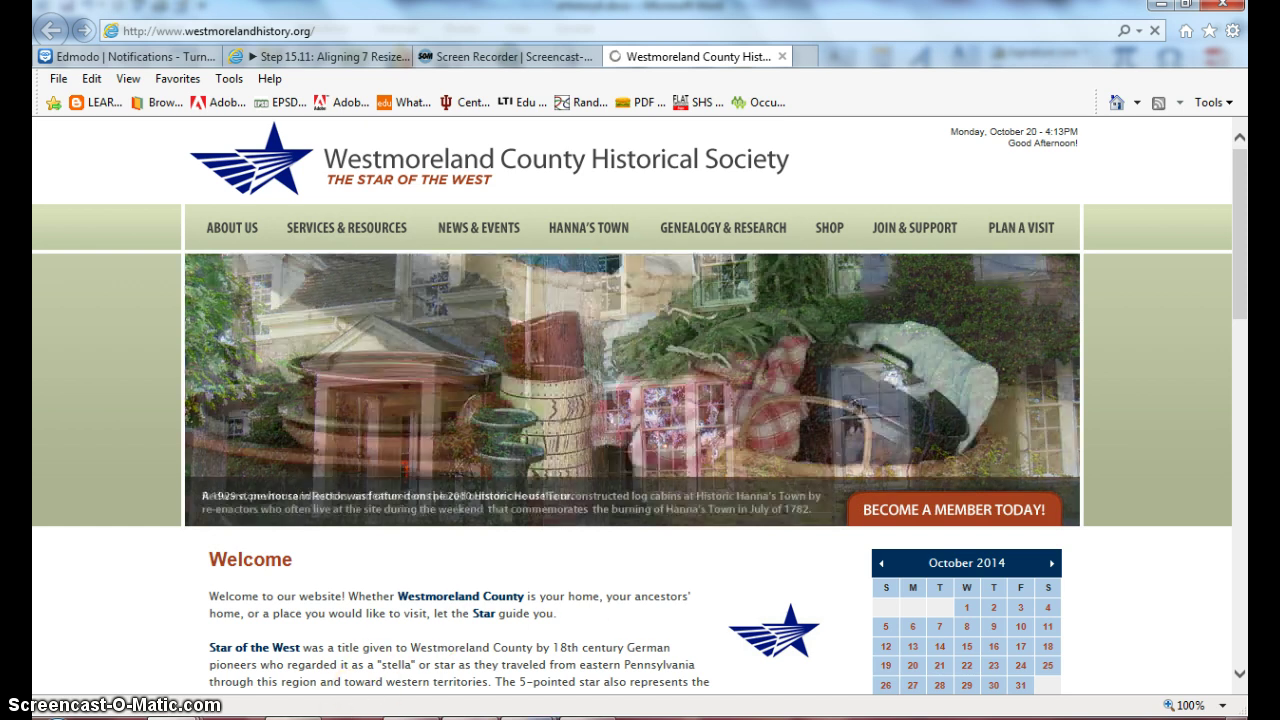
Return to sHistory4.docx in Word and show the paragraph marks and other hidden formatting symbols
mouse_move(529, 715)
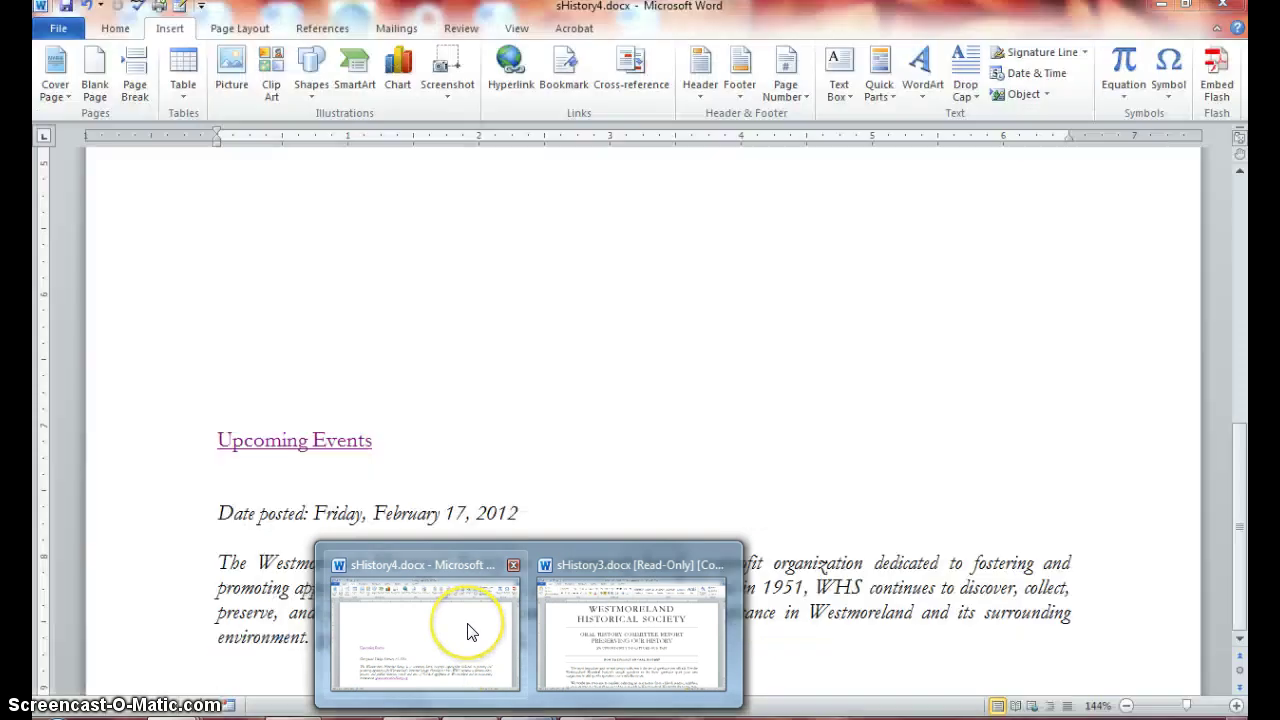
left_click(468, 626)
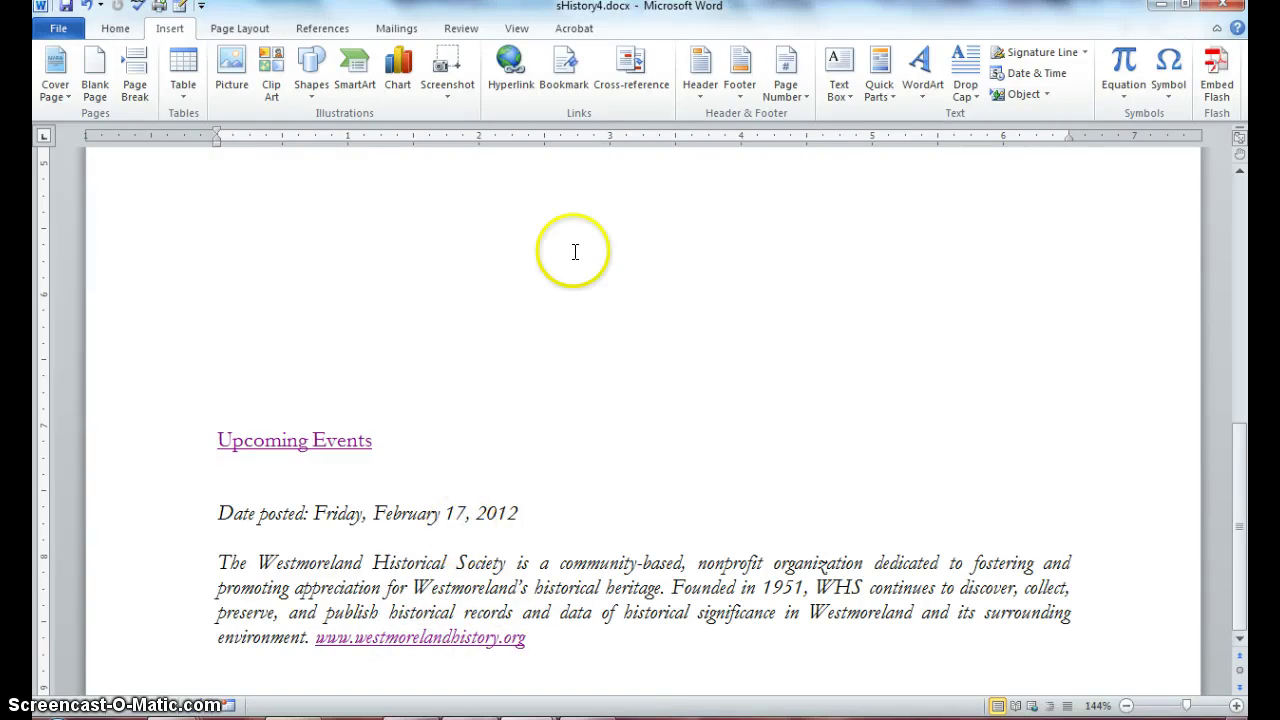
left_click(115, 28)
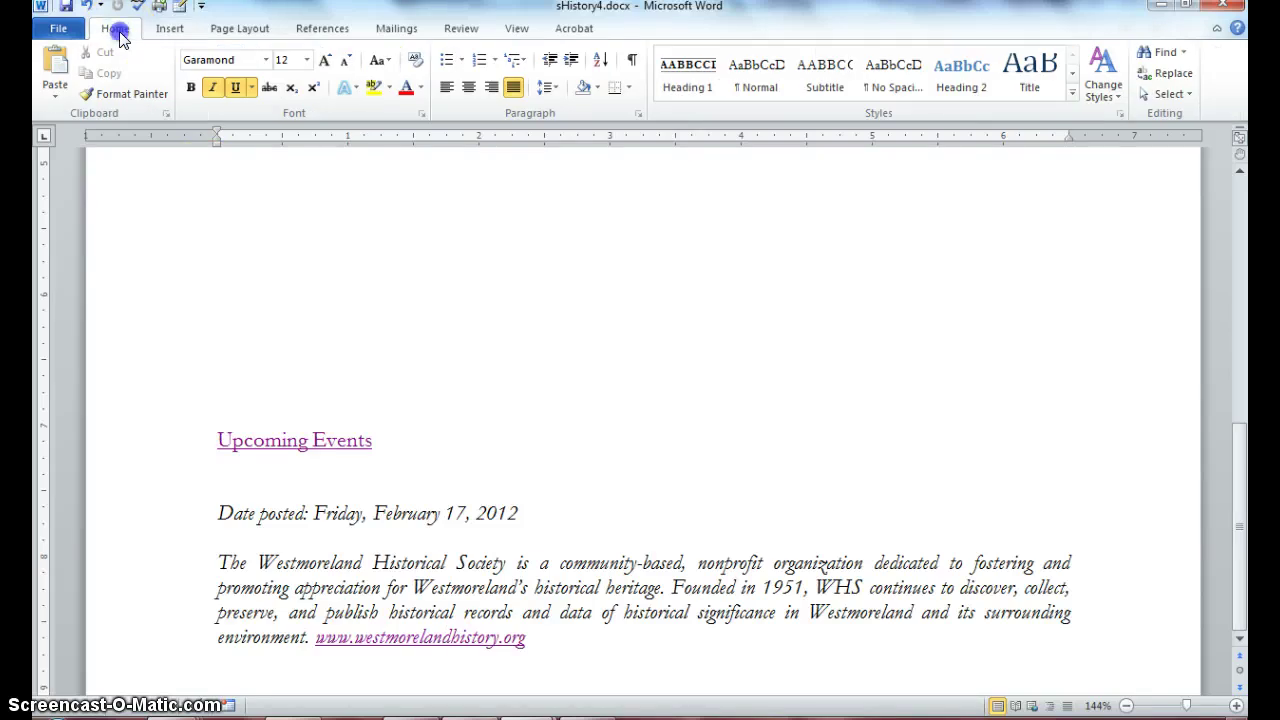
left_click(632, 62)
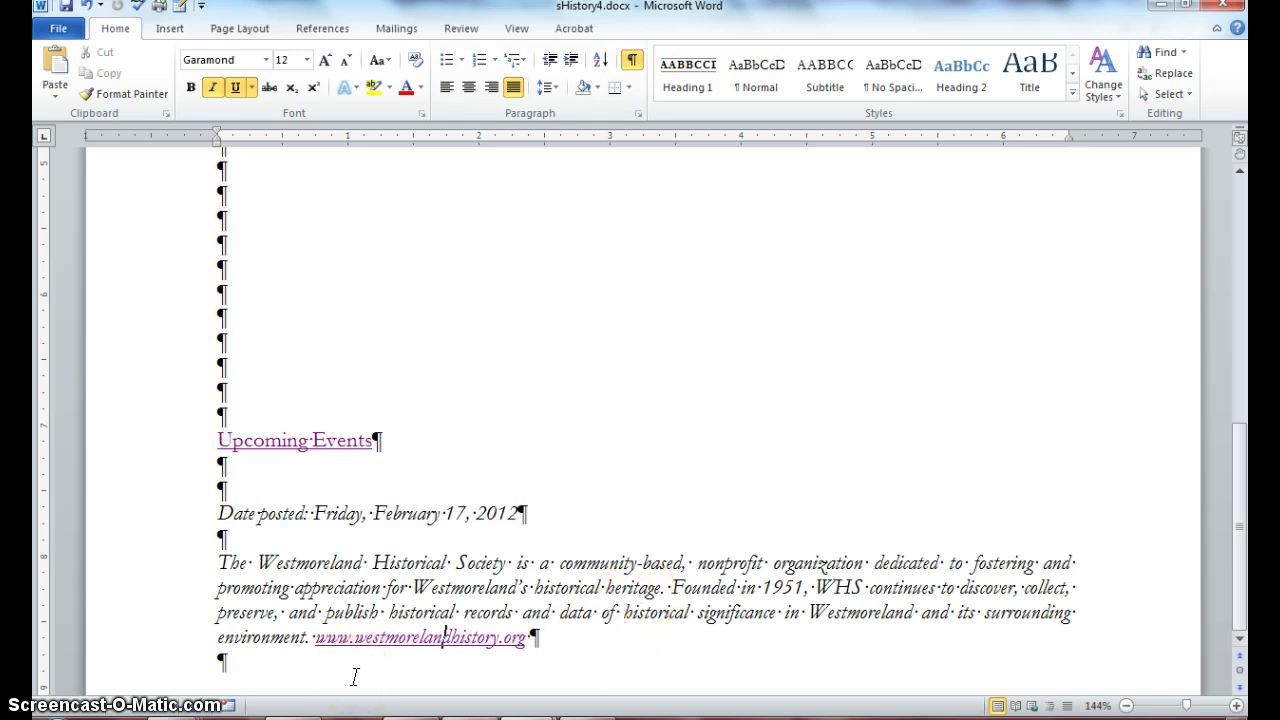
left_click(278, 667)
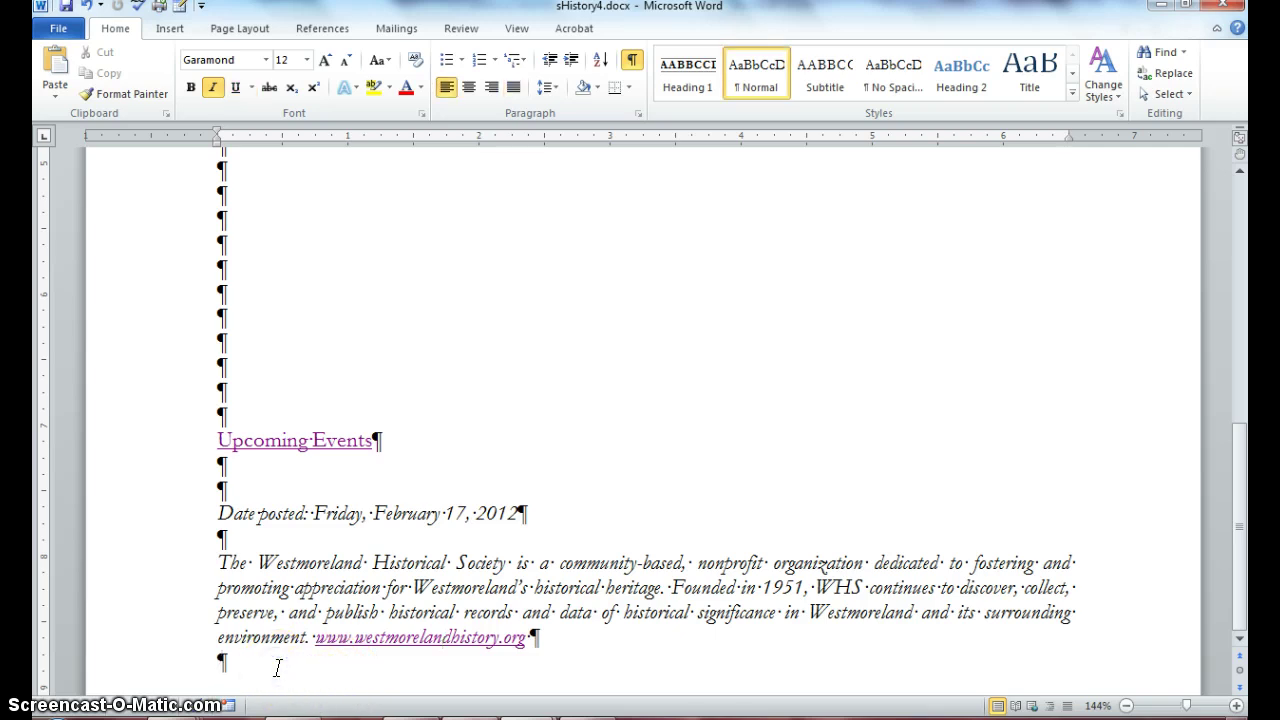
Insert a copyright sign (©) from the full set of normal-text symbols after the web link at the end of the italic paragraph
left_click(541, 638)
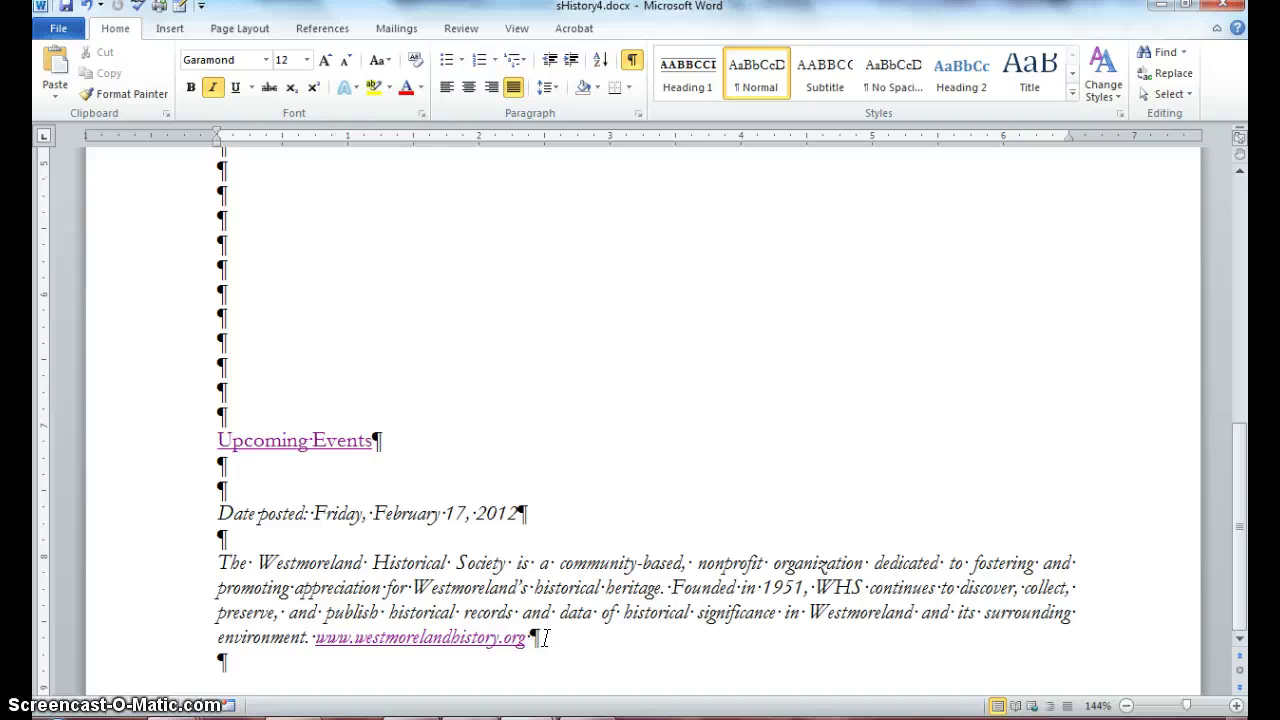
left_click(406, 460)
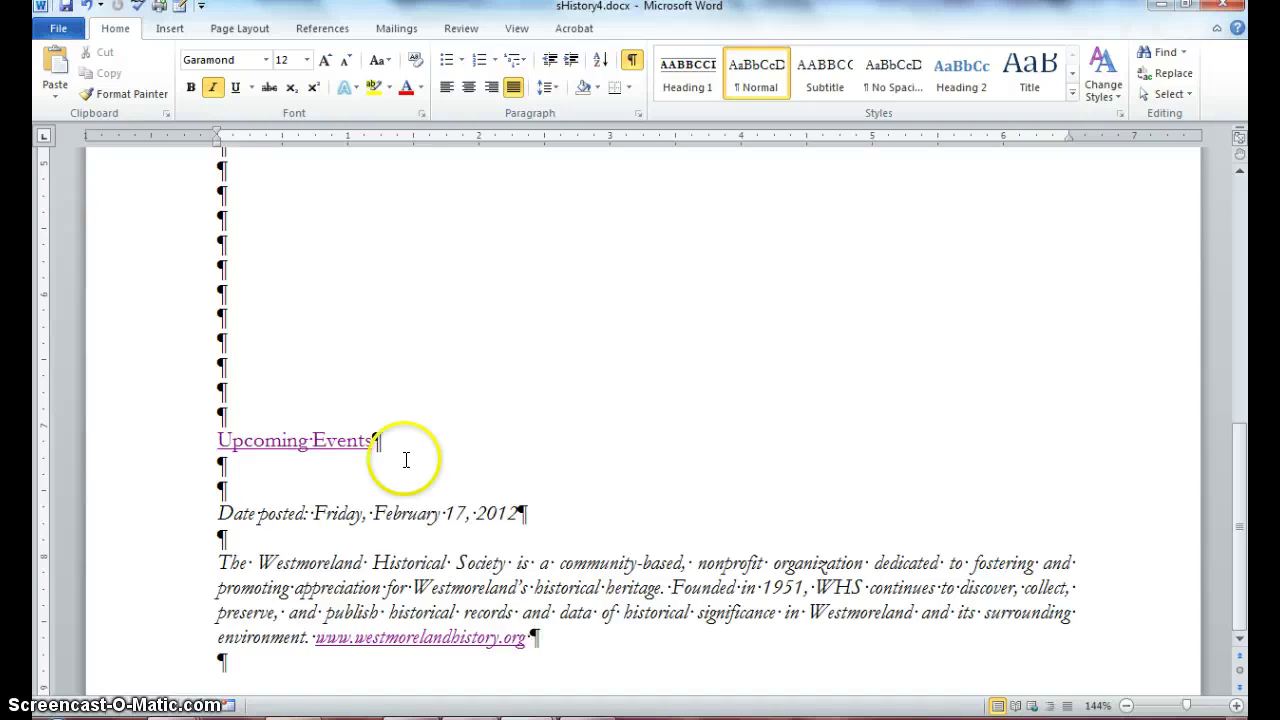
left_click(170, 29)
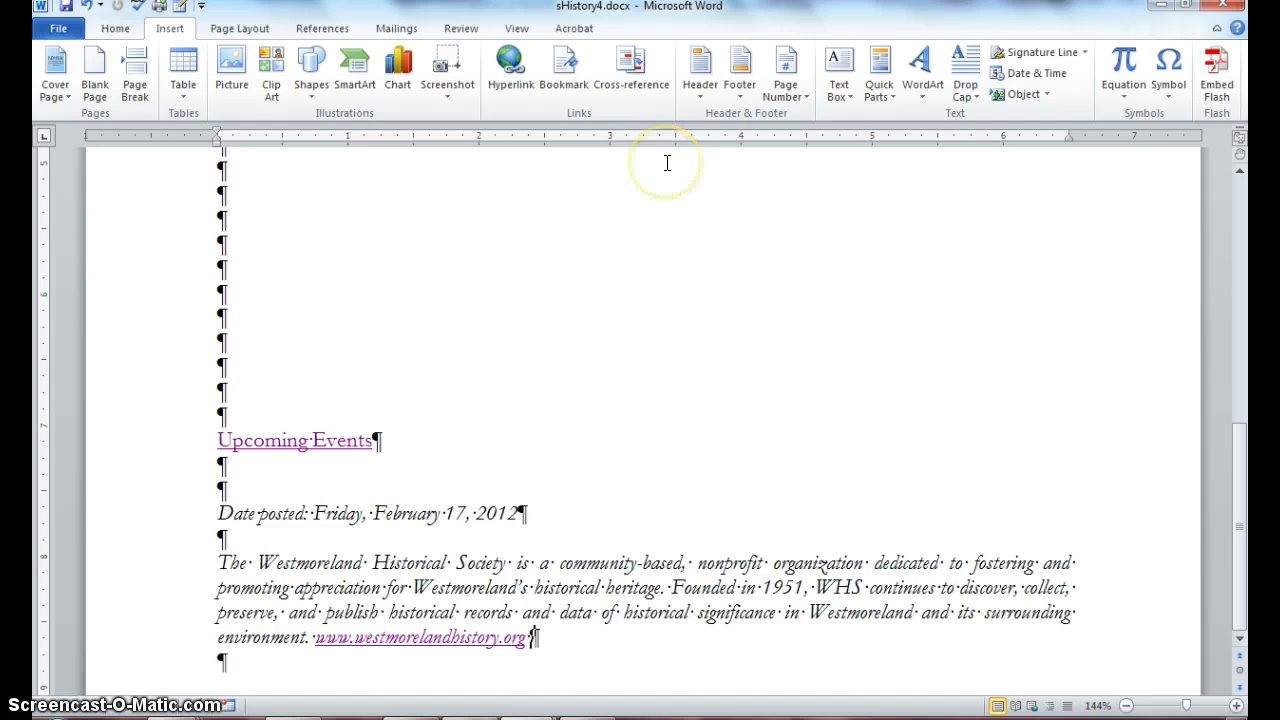
left_click(1169, 97)
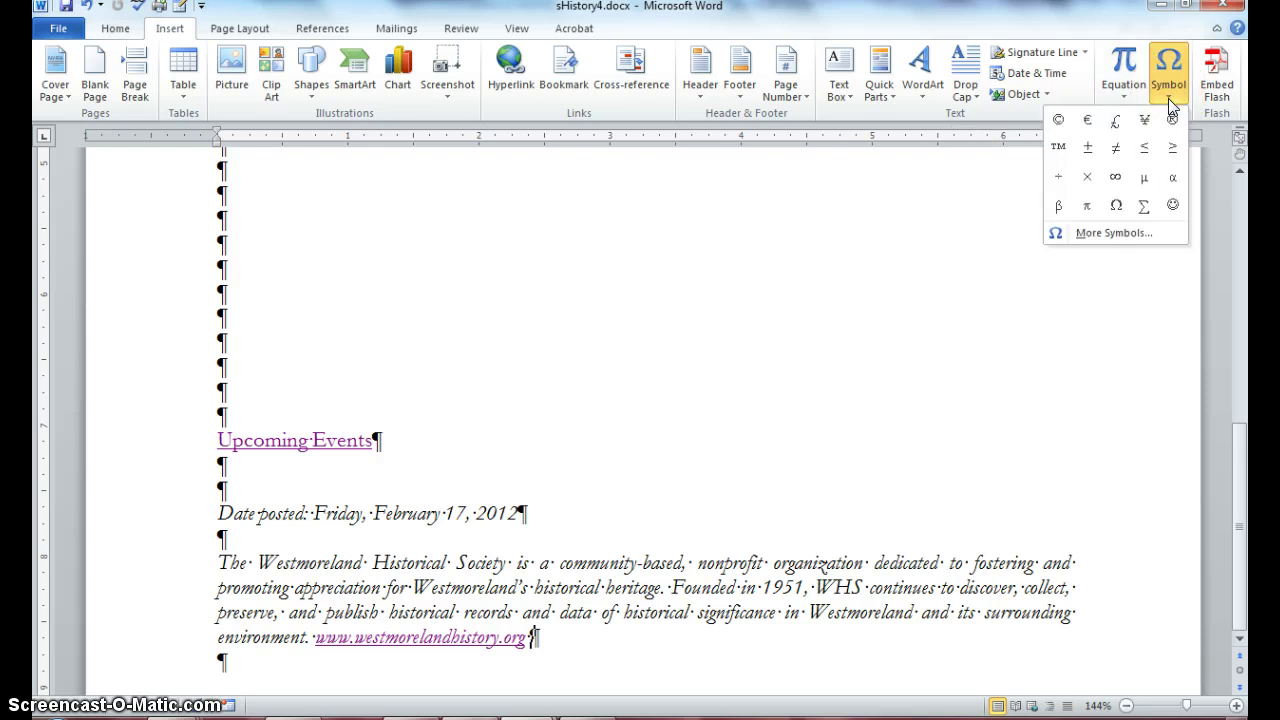
left_click(1105, 236)
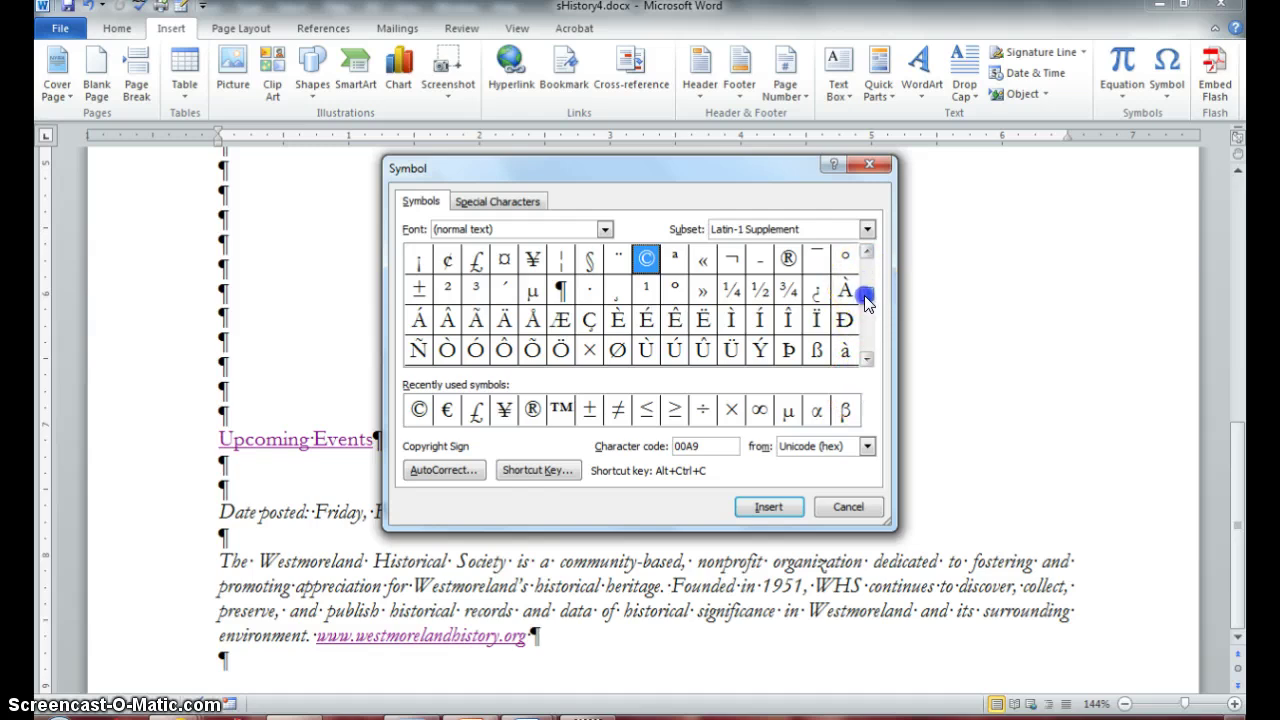
scroll(864, 297, "down", 3)
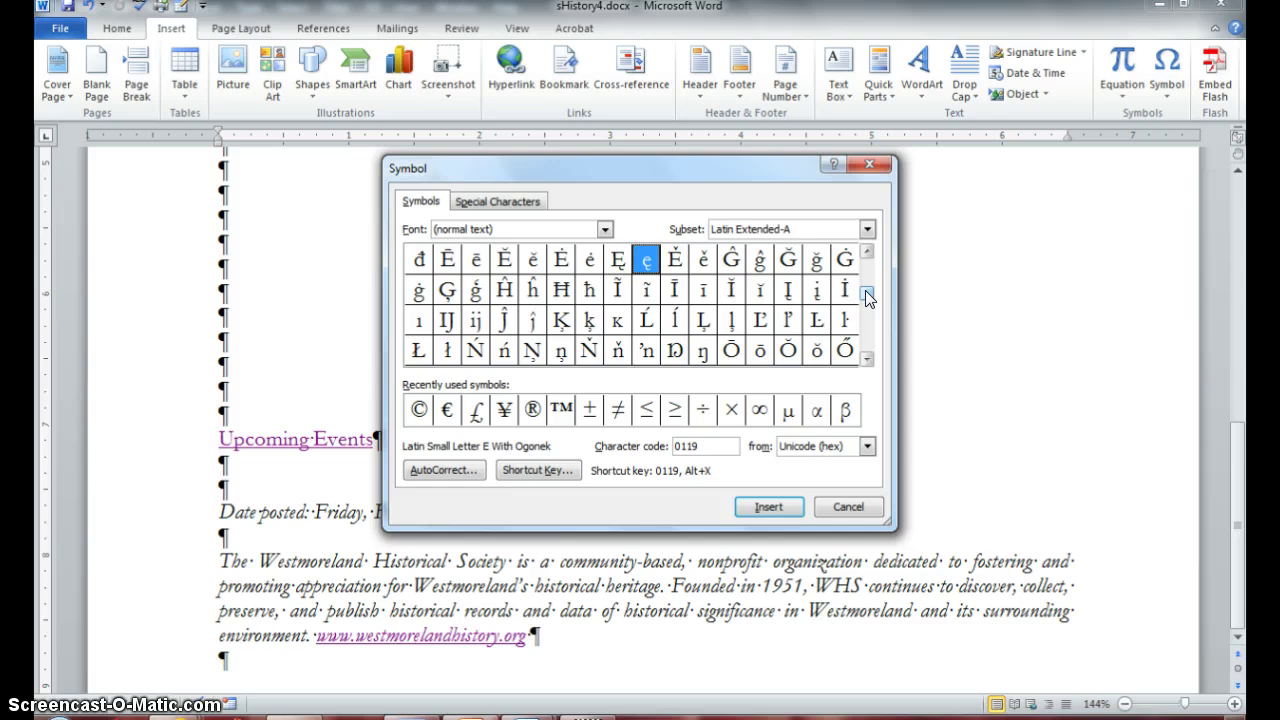
left_click_drag(865, 290, 863, 260)
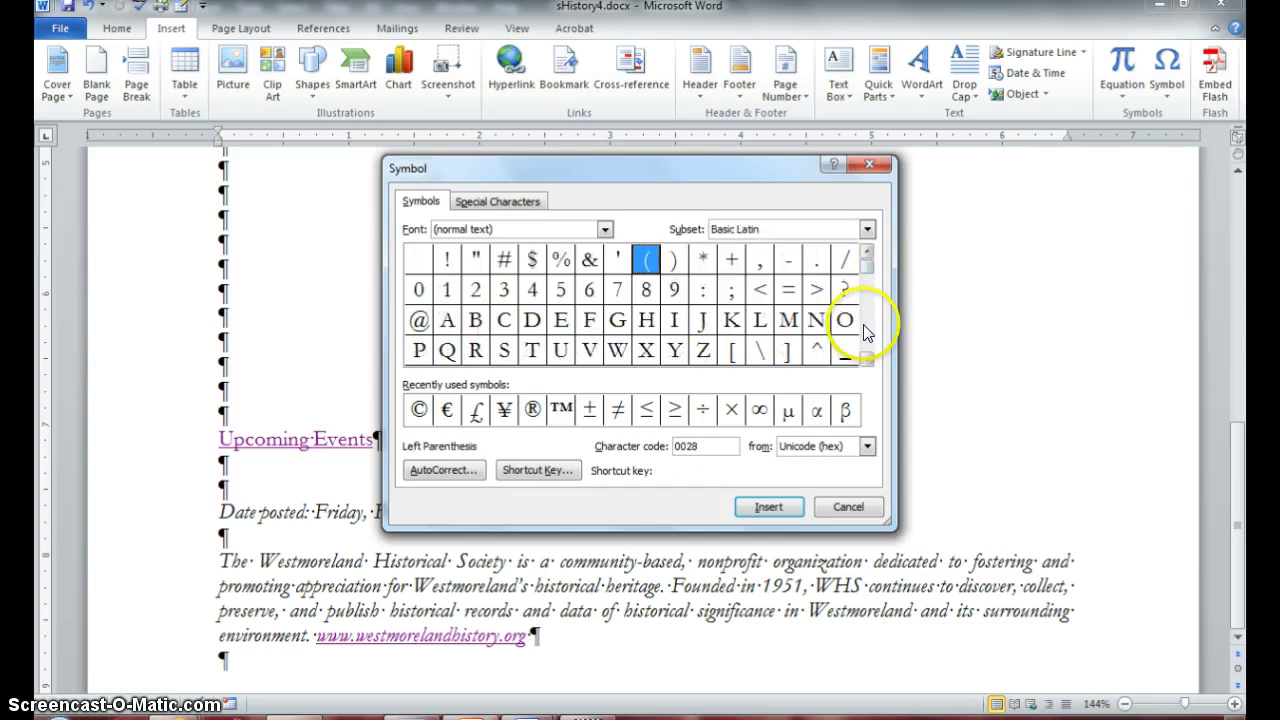
left_click(865, 361)
left_click(865, 361)
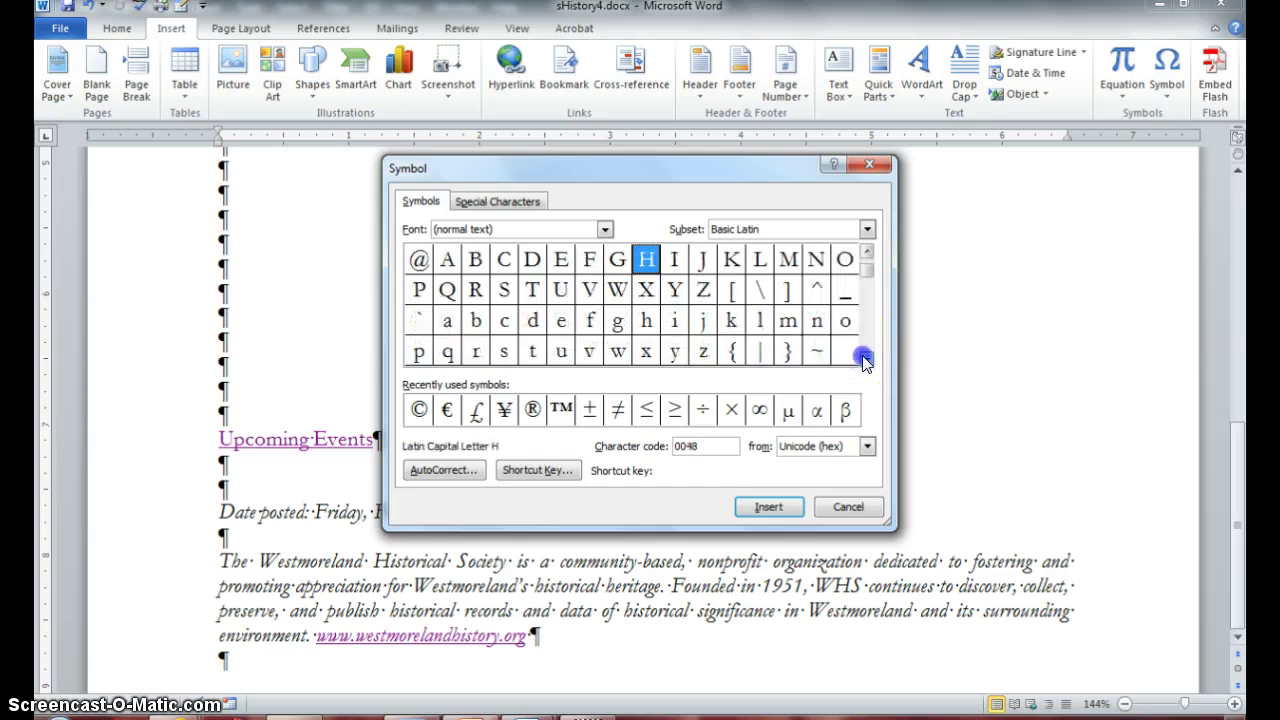
left_click(865, 361)
left_click(865, 361)
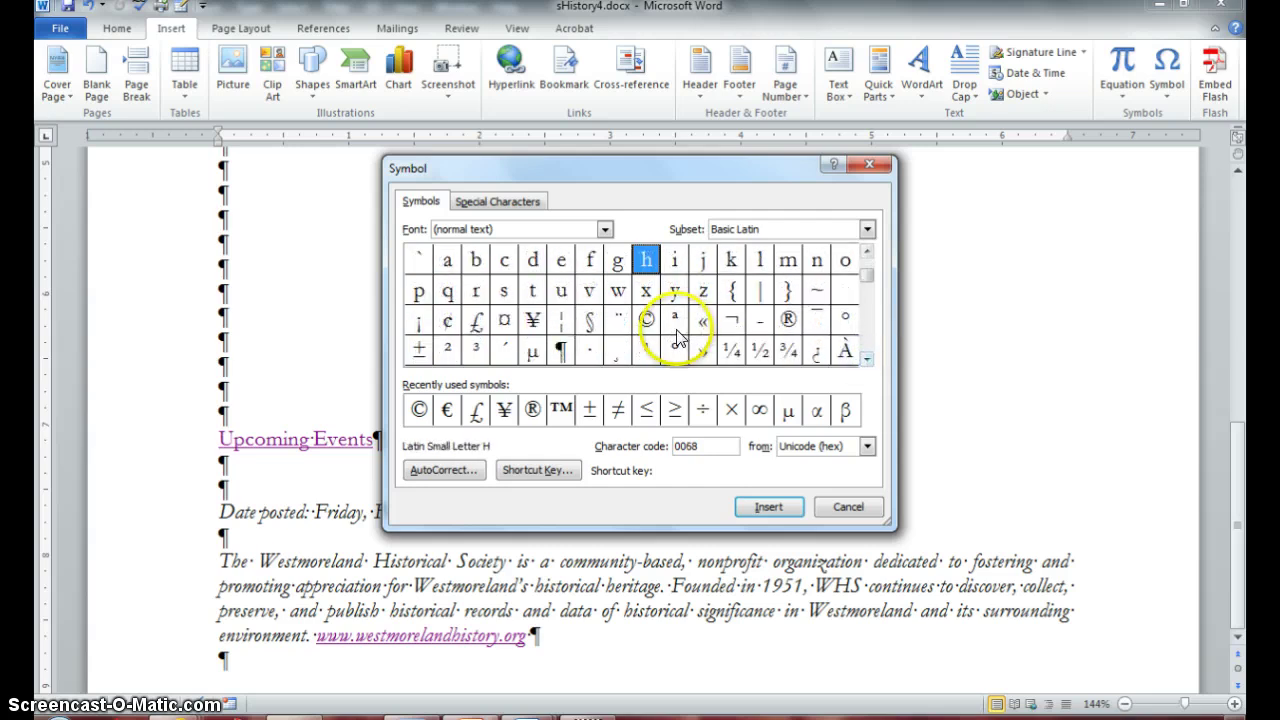
left_click(645, 322)
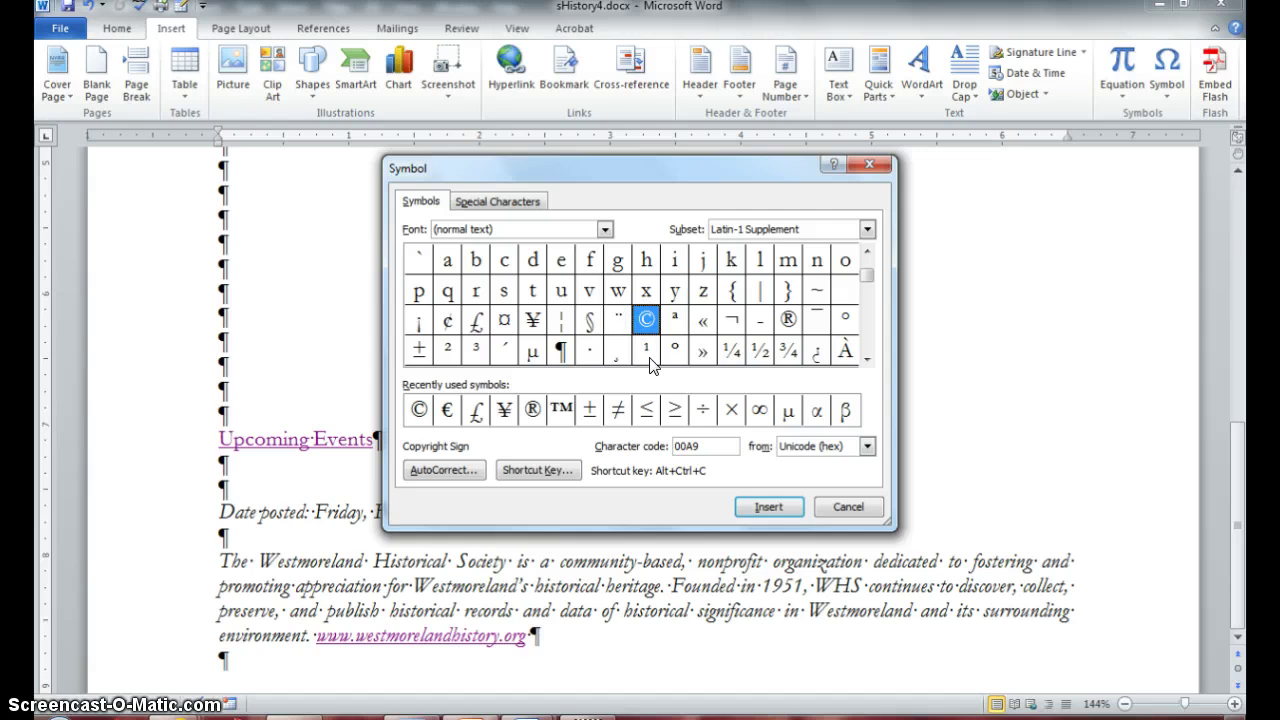
left_click(766, 508)
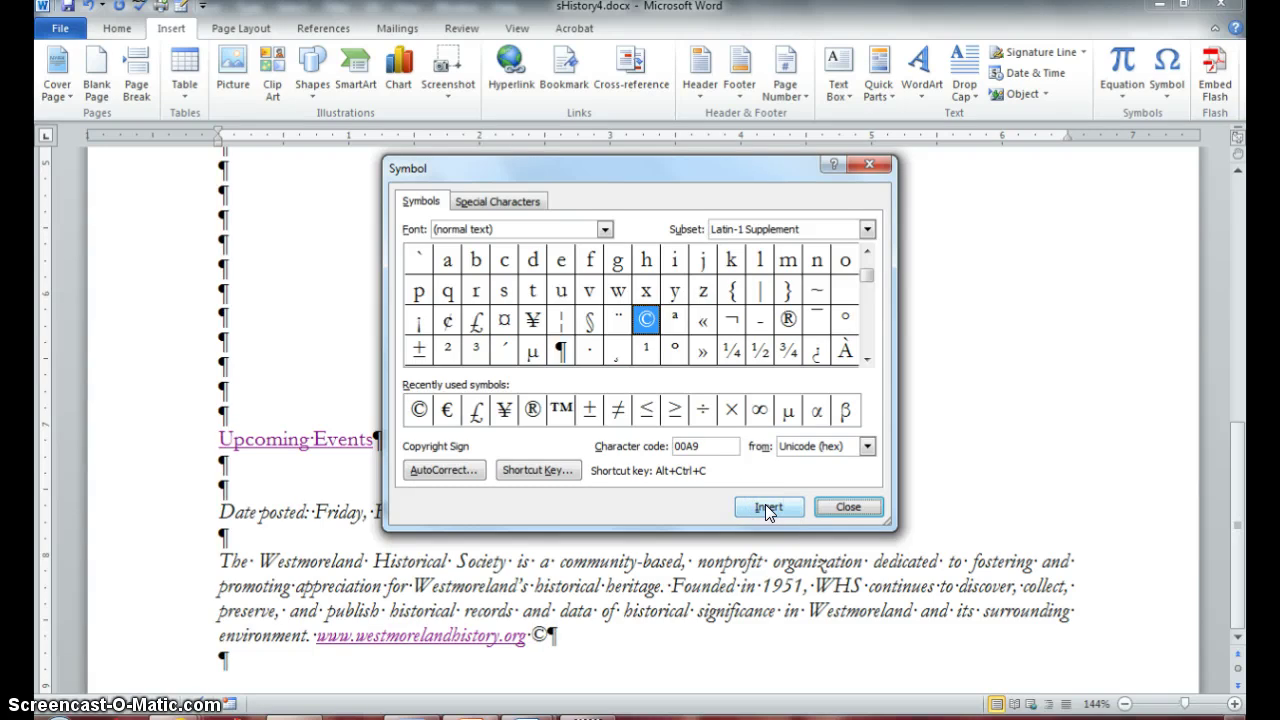
left_click(848, 508)
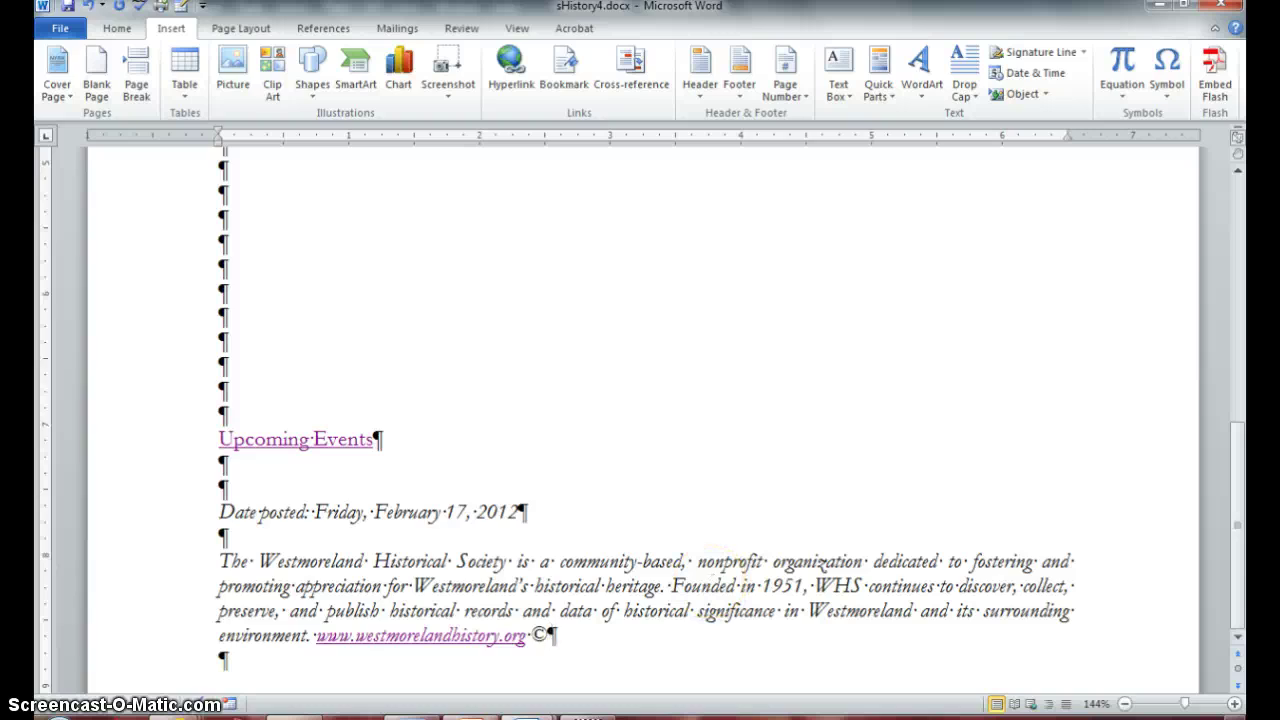
Add the text "Westmoreland Historical Society" after the copyright sign and save the document
type("Westmoreland ")
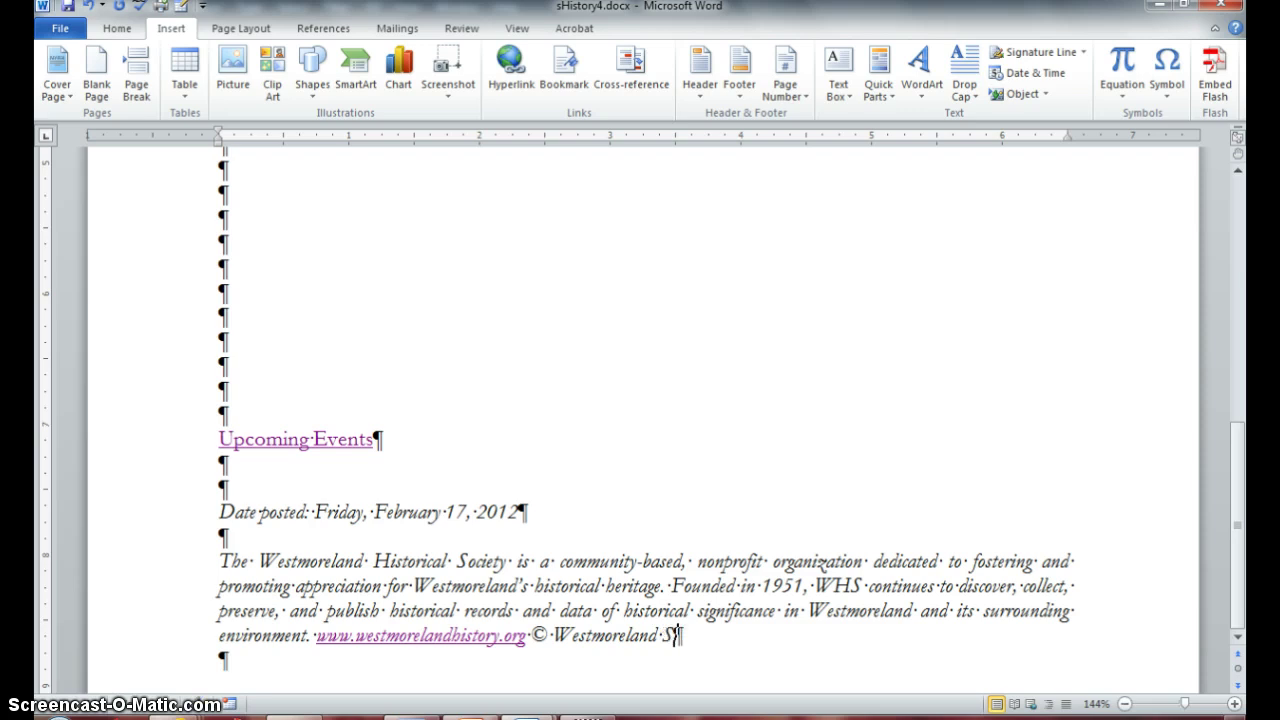
type("Historical")
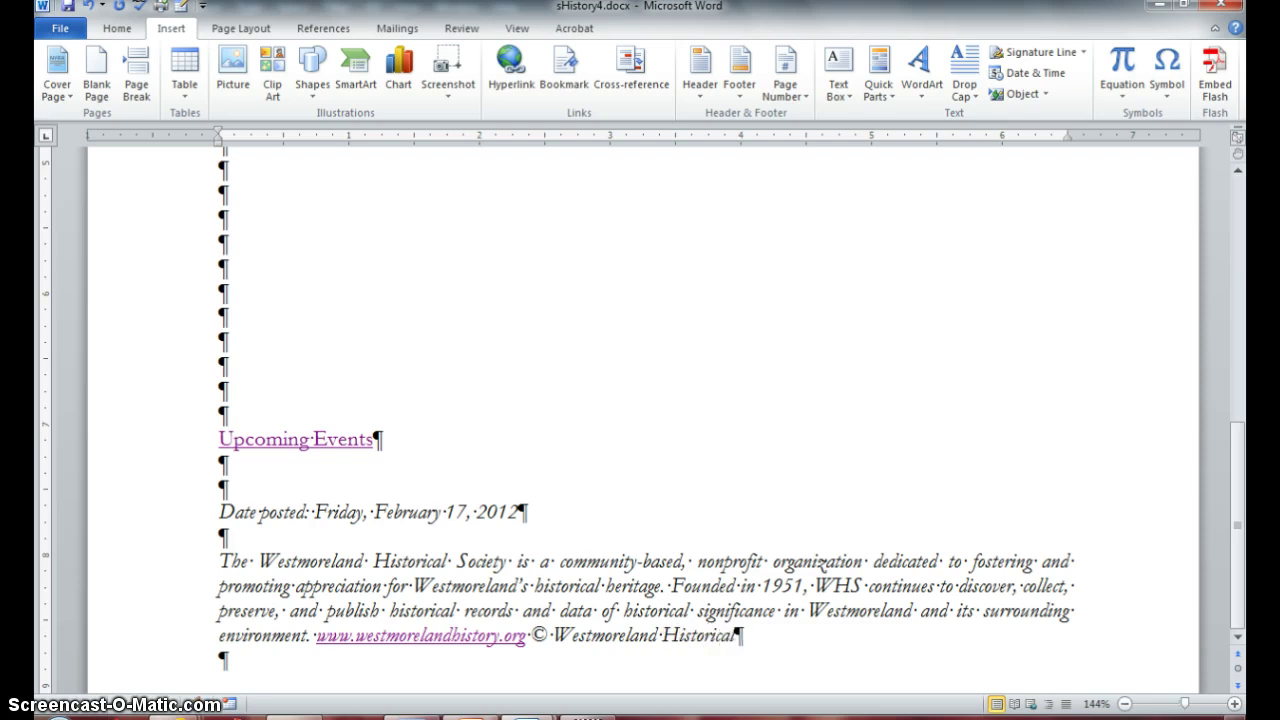
type(" Society")
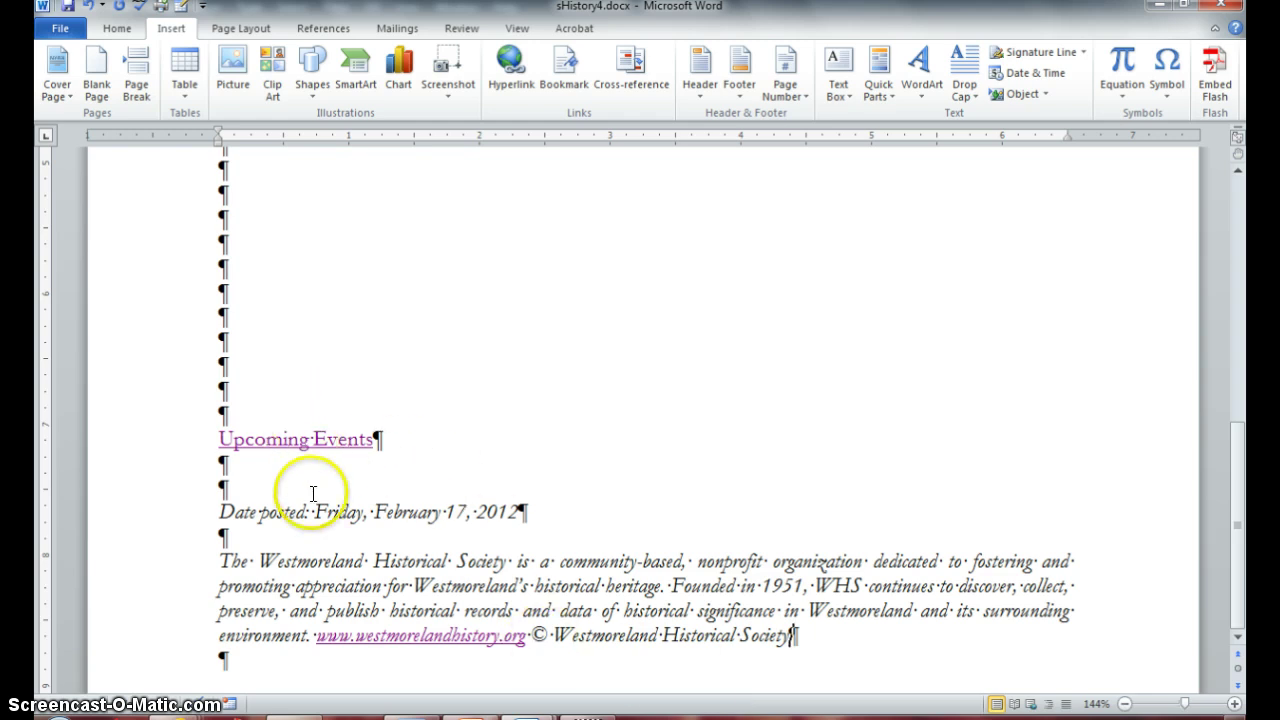
mouse_move(314, 440)
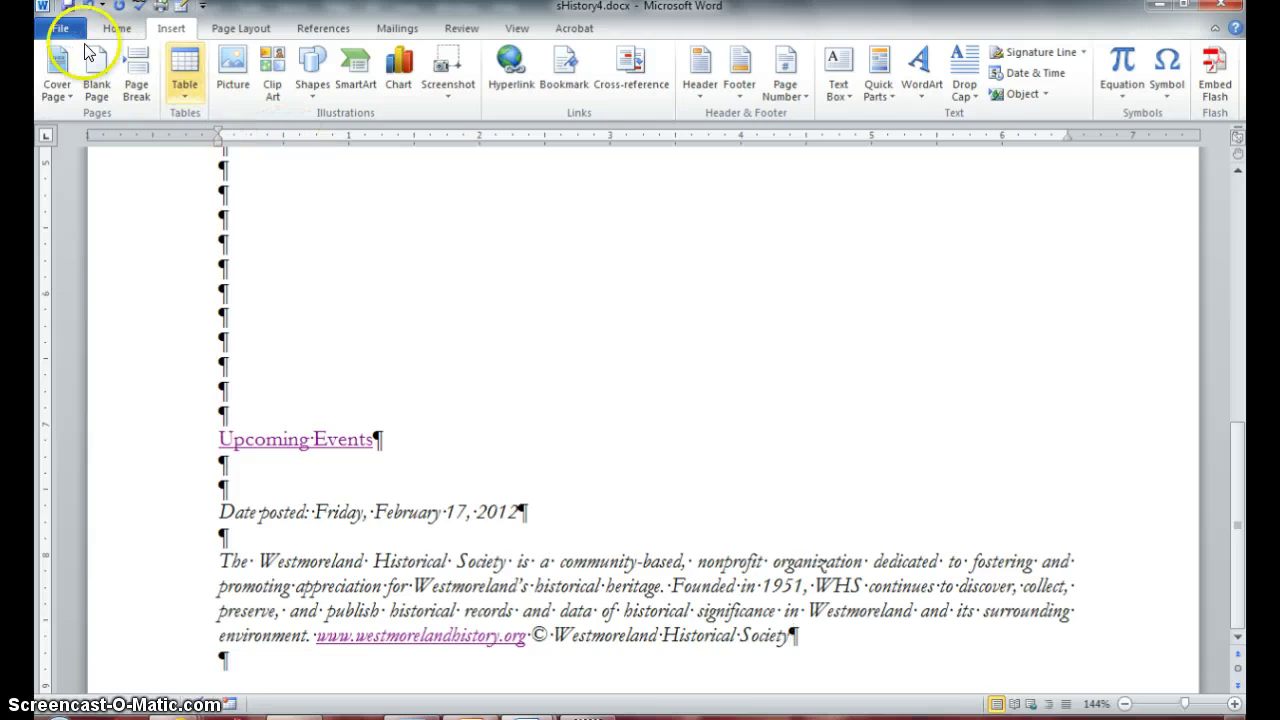
left_click(68, 7)
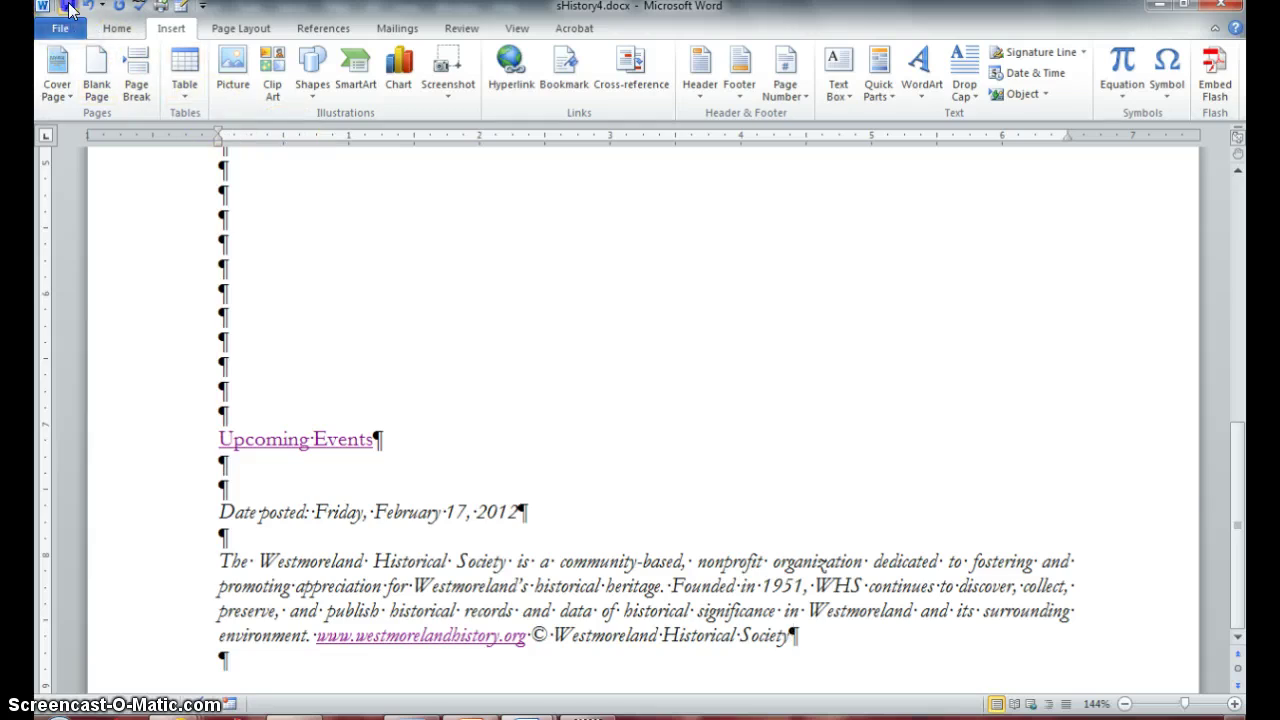